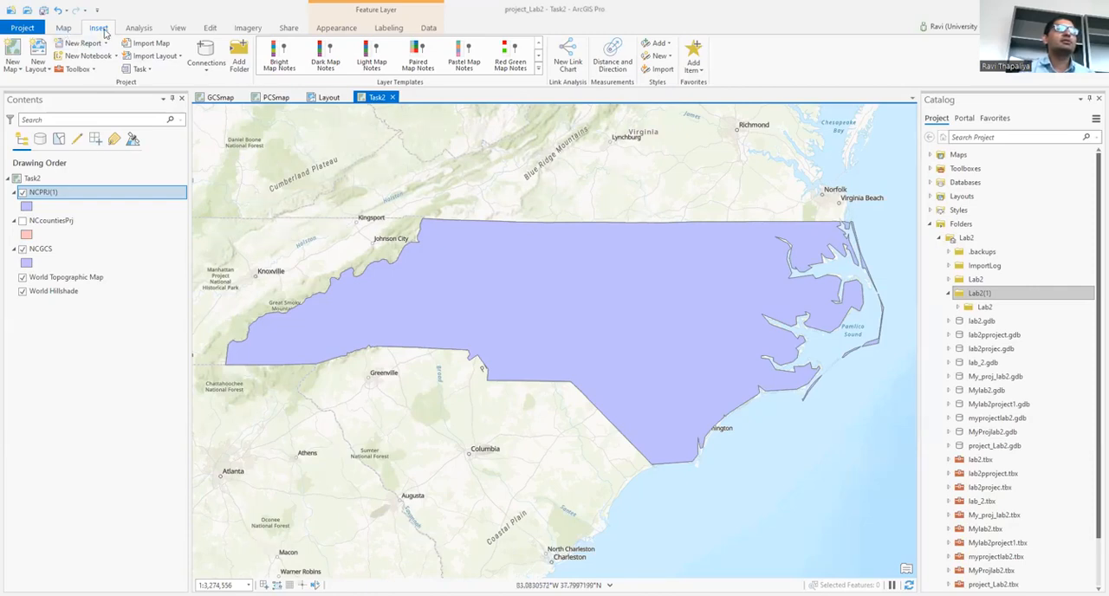
# Step: Insert a new map into the project and rename it Task3
pyautogui.click(12, 63)
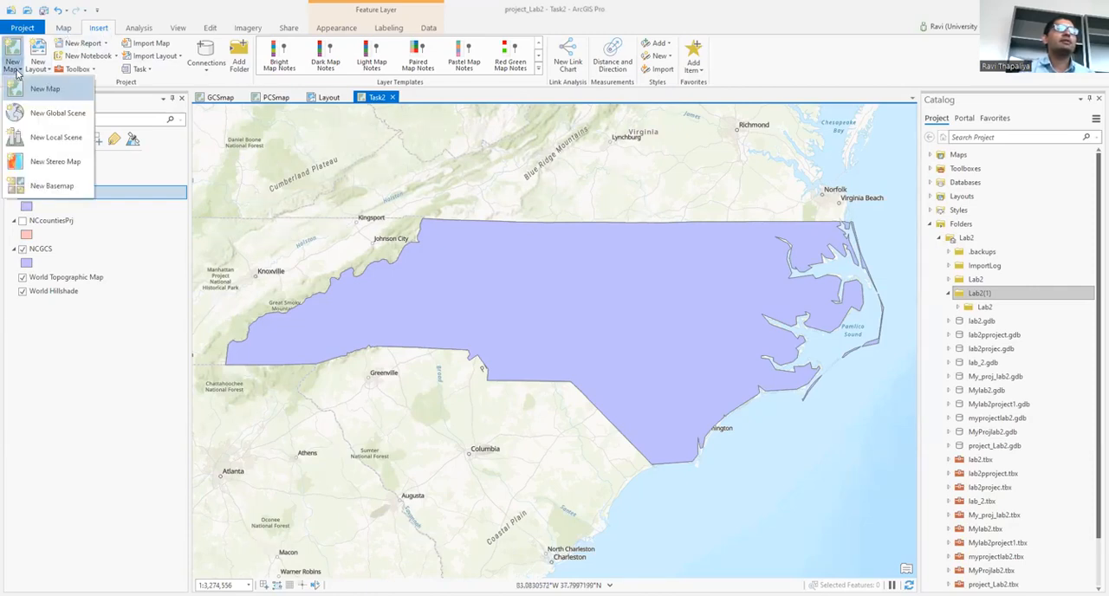
pyautogui.click(55, 92)
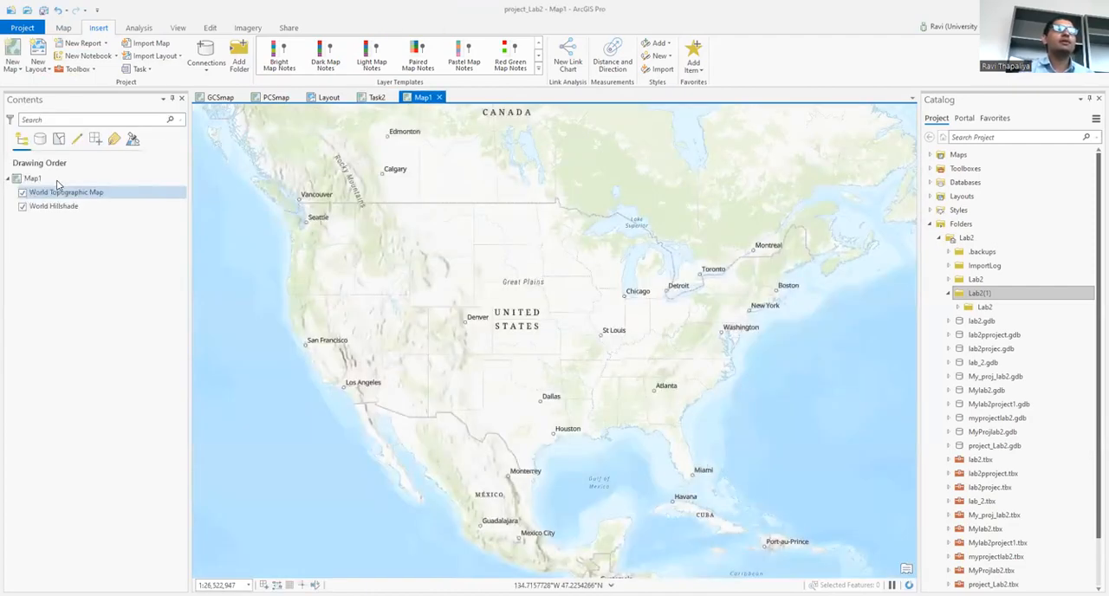
pyautogui.rightClick(35, 178)
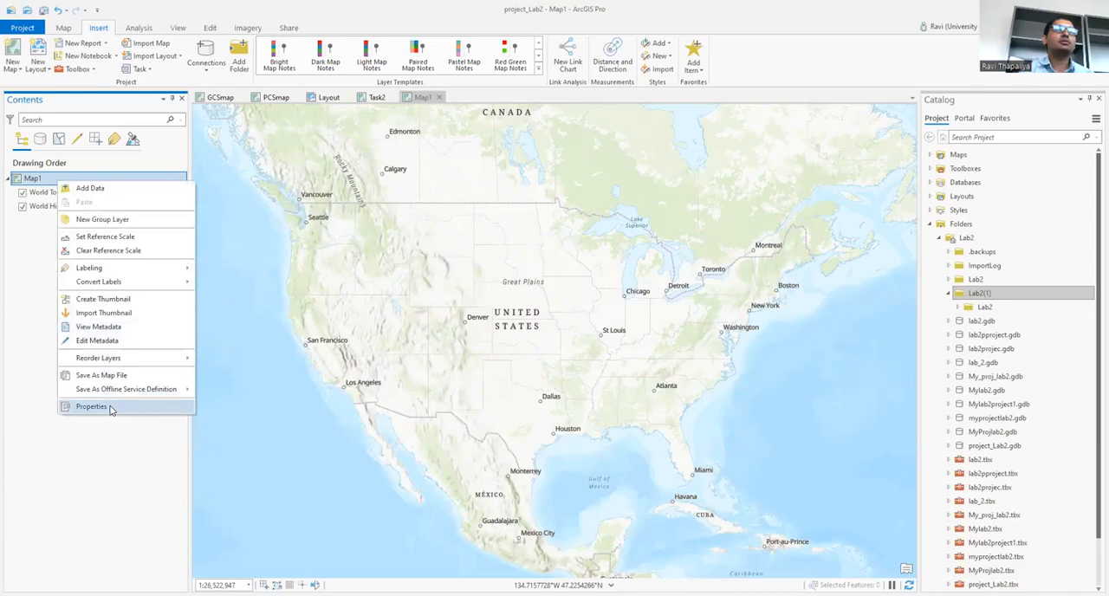
pyautogui.click(91, 407)
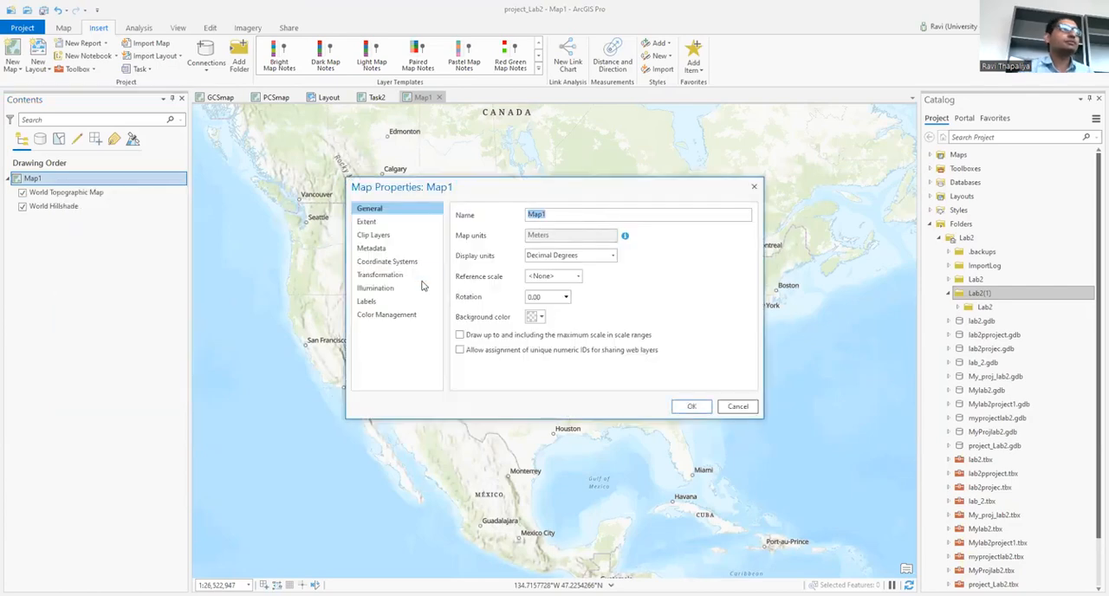
pyautogui.write('Task')
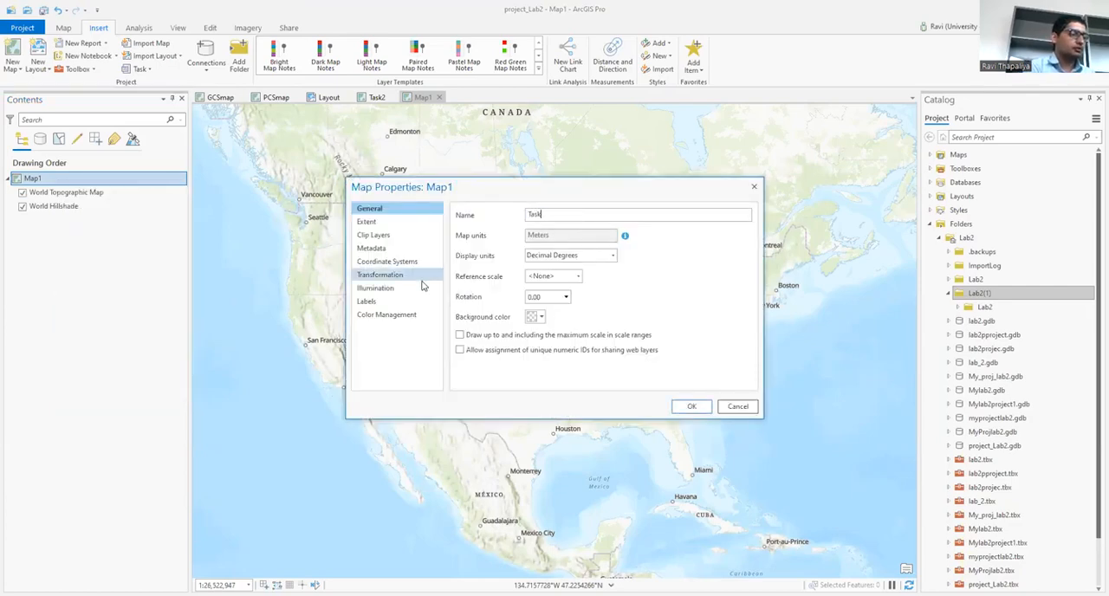
pyautogui.write('3')
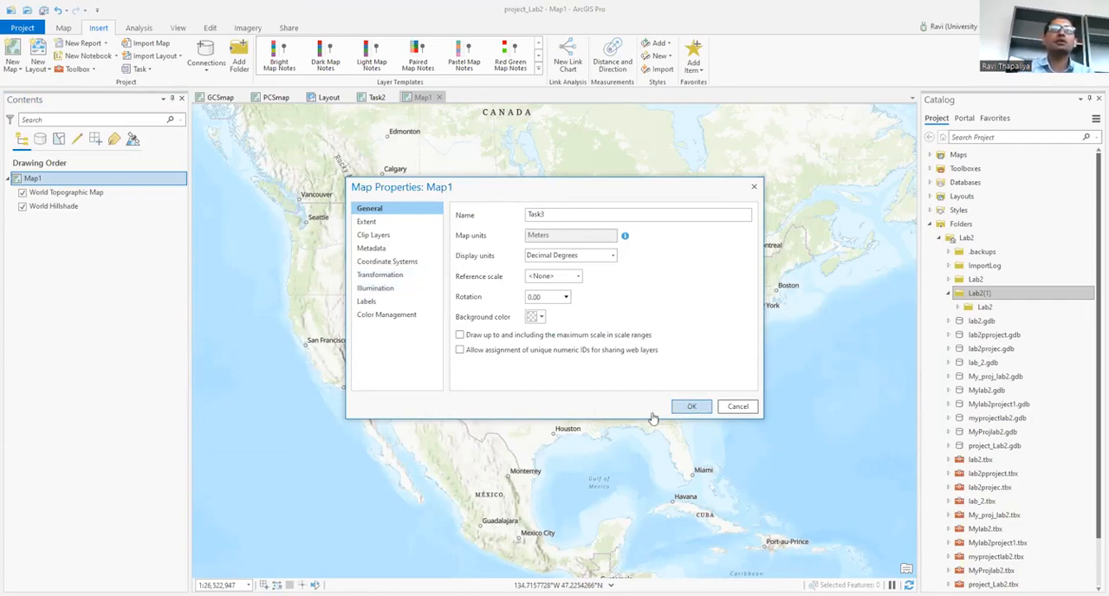
pyautogui.press('Return')
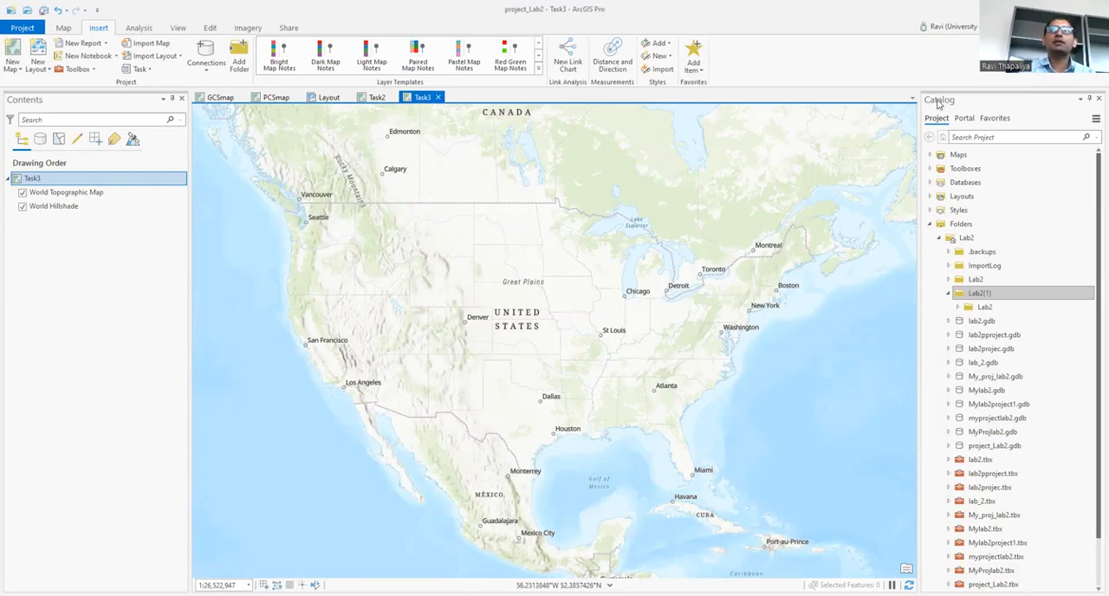
# Step: Add the snow.txt table from the Lab2 folder inside Lab2(1) to the Task3 map
pyautogui.click(981, 307)
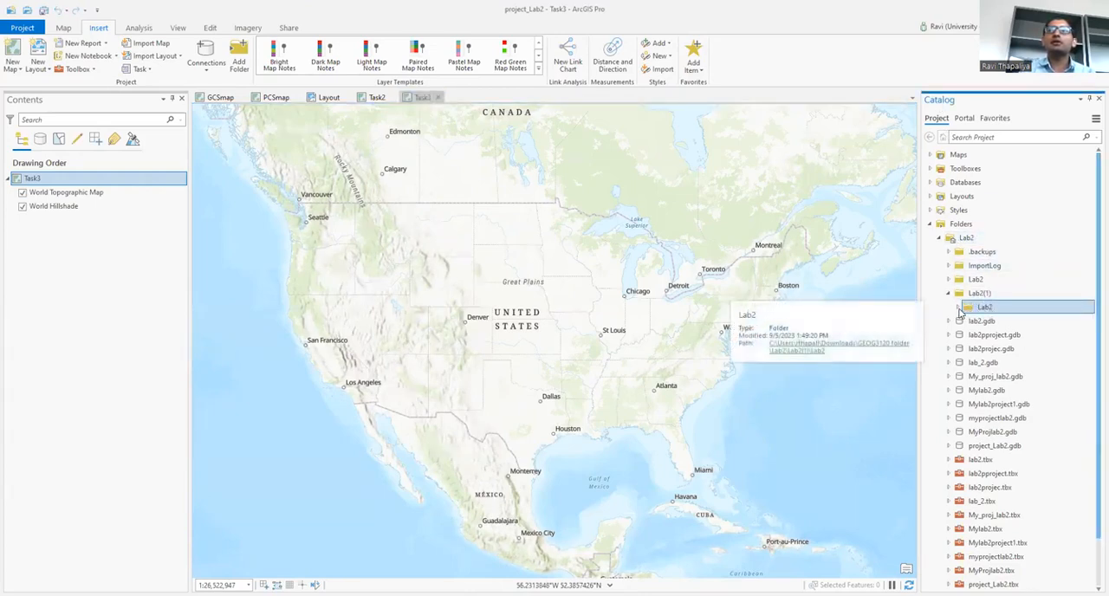
pyautogui.click(958, 308)
pyautogui.click(1006, 404)
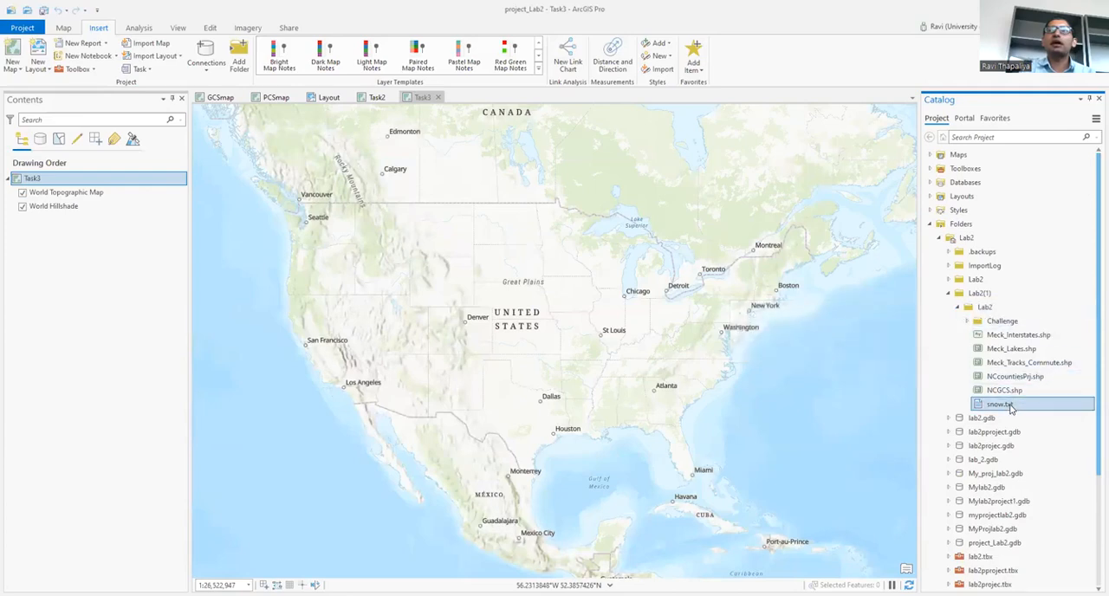
pyautogui.moveTo(76, 223); pyautogui.dragTo(89, 219)
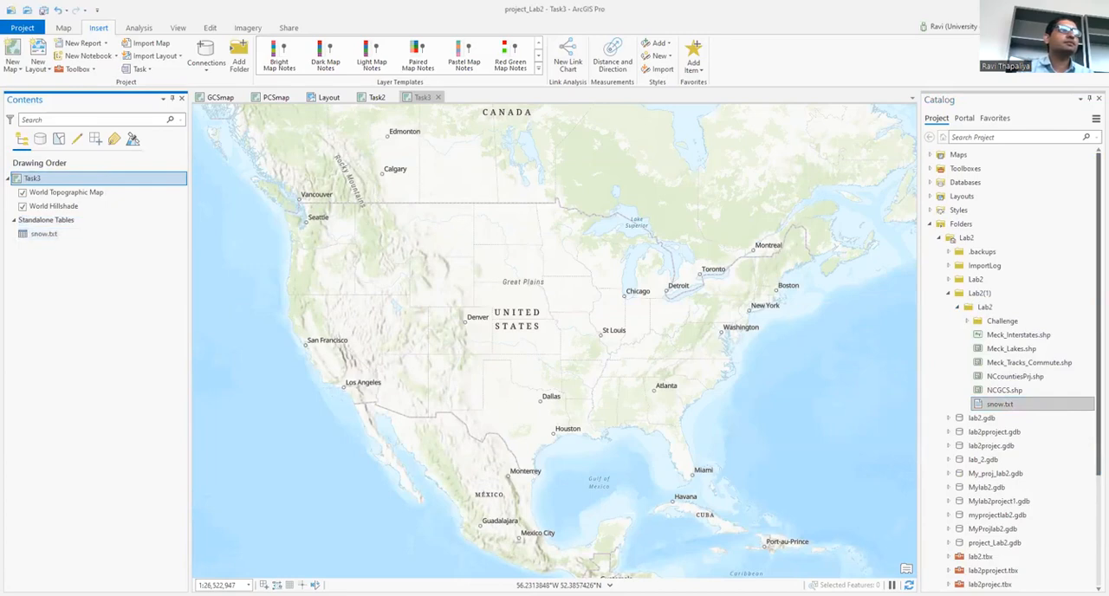
# Step: Start Display XY Data for the snow.txt table and save the output feature class as snowstationsXY in the Lab2 folder
pyautogui.rightClick(69, 235)
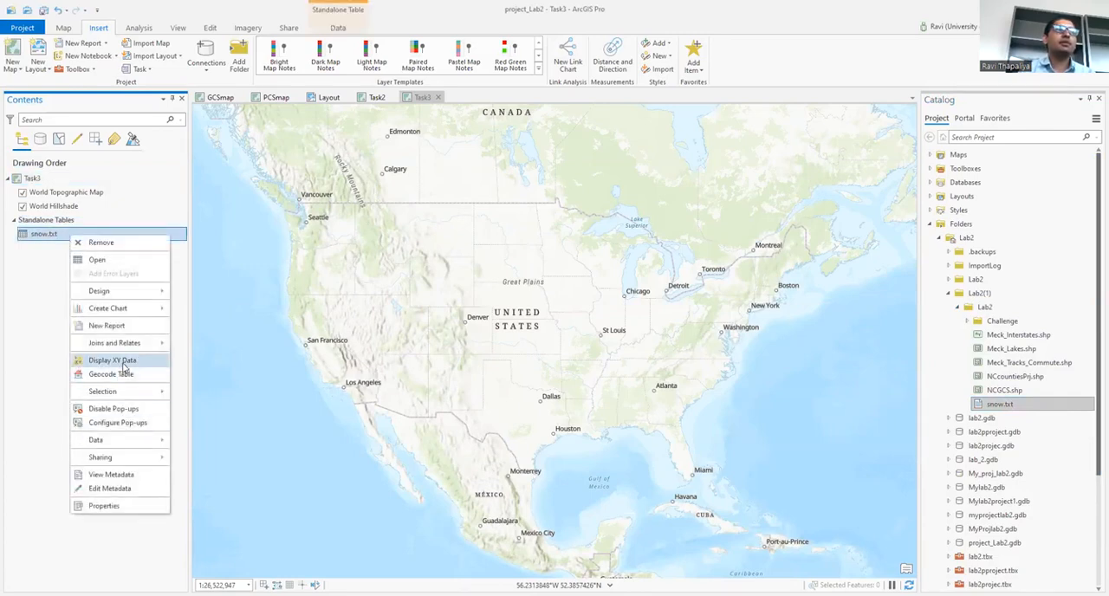
pyautogui.click(113, 360)
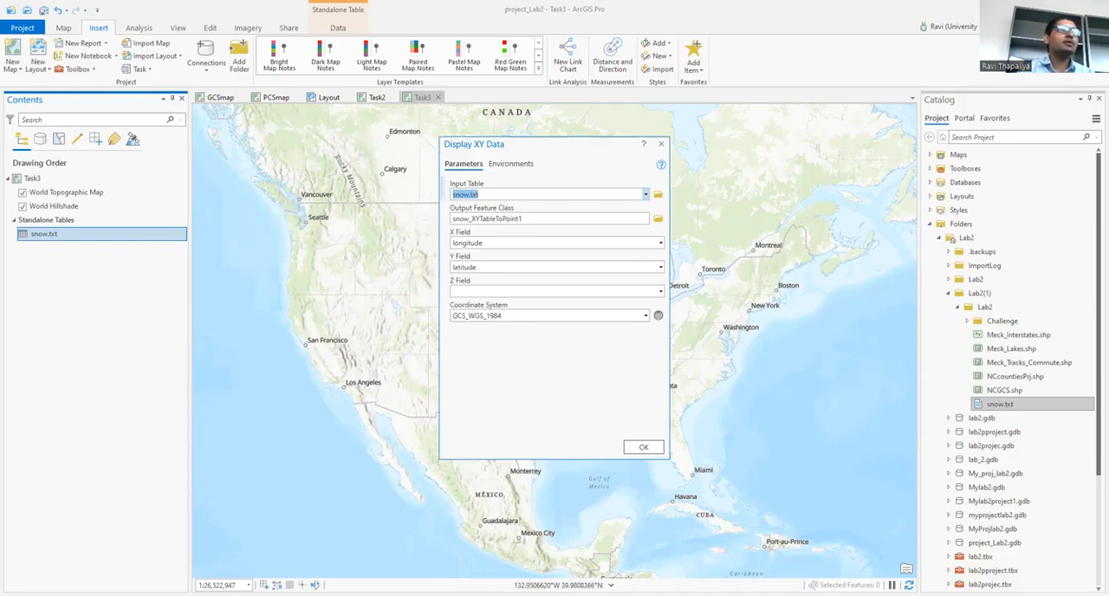
pyautogui.click(660, 243)
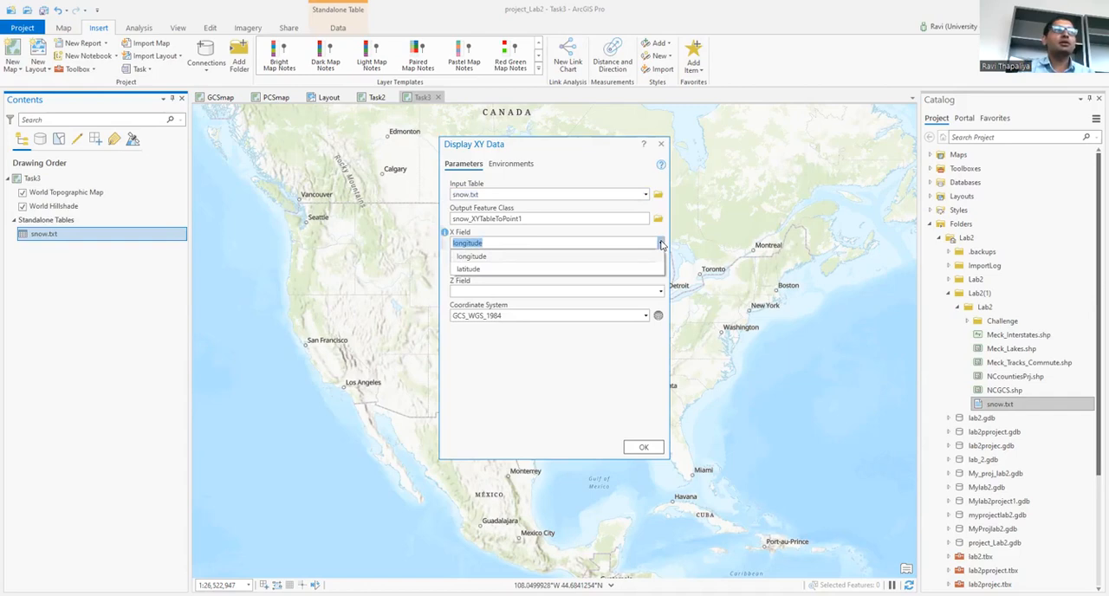
pyautogui.click(661, 243)
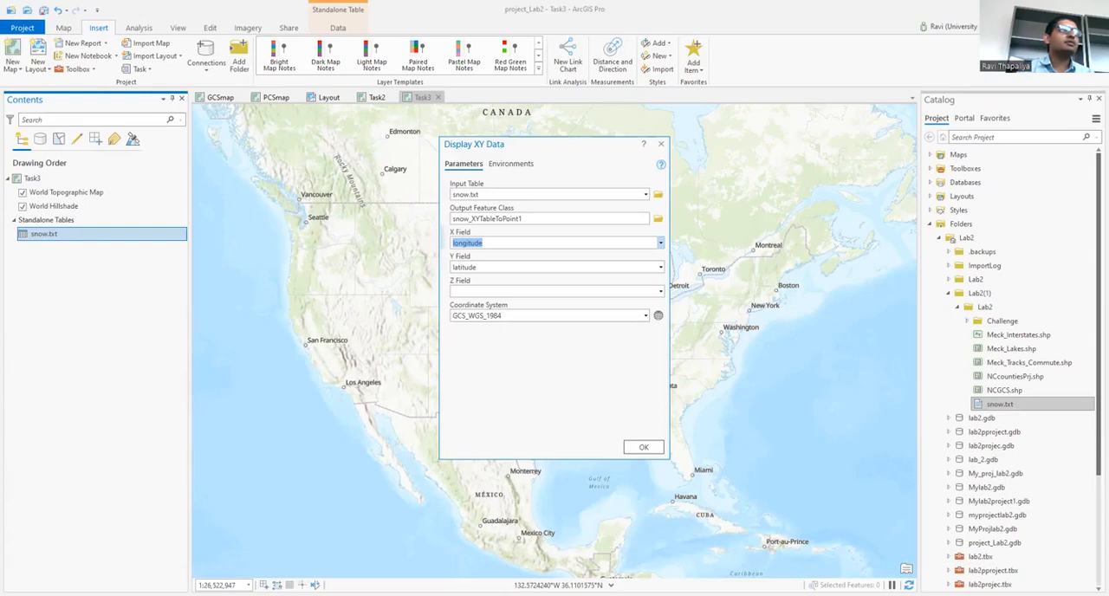
pyautogui.click(659, 218)
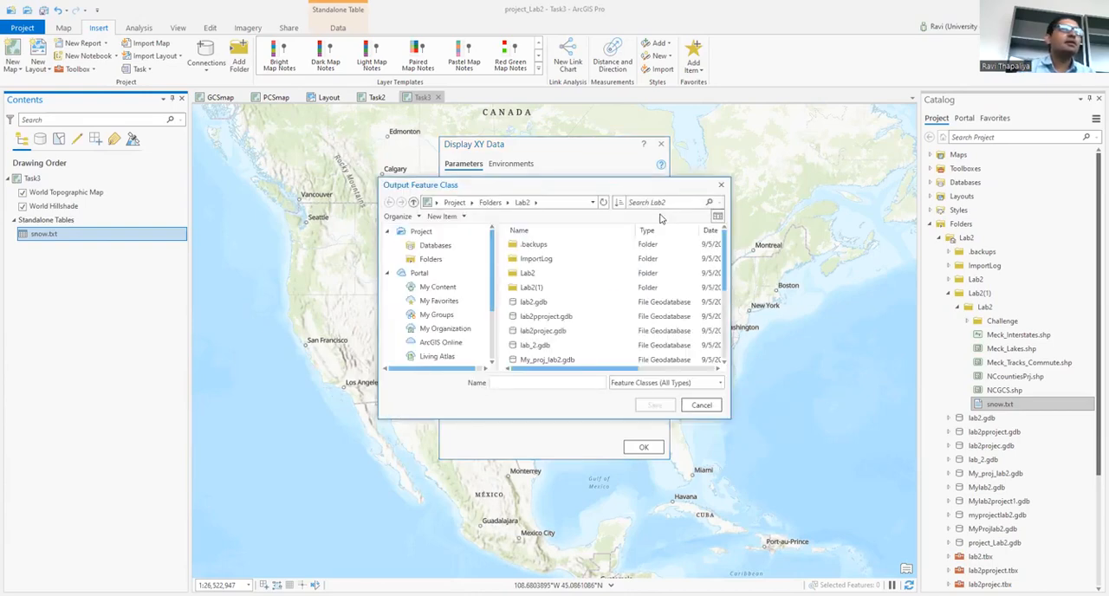
pyautogui.click(510, 386)
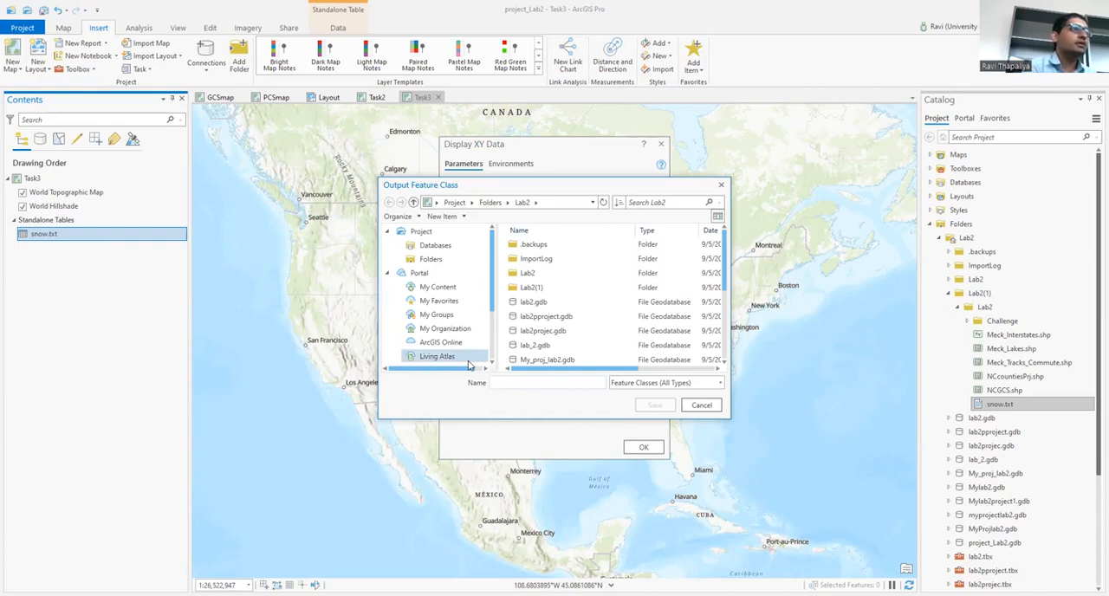
pyautogui.write('snows')
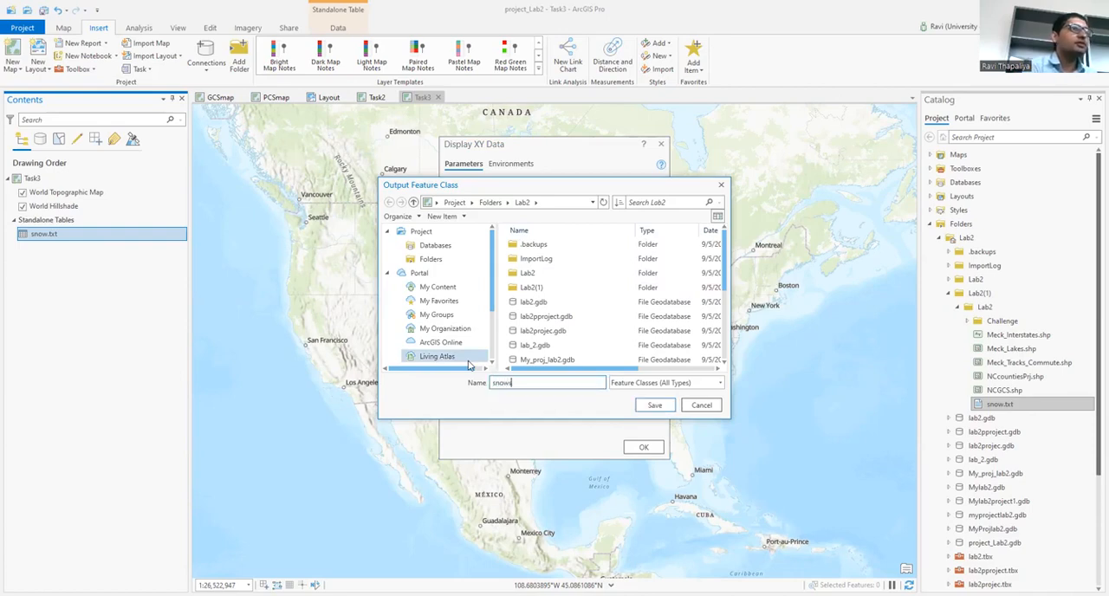
pyautogui.write('tatio')
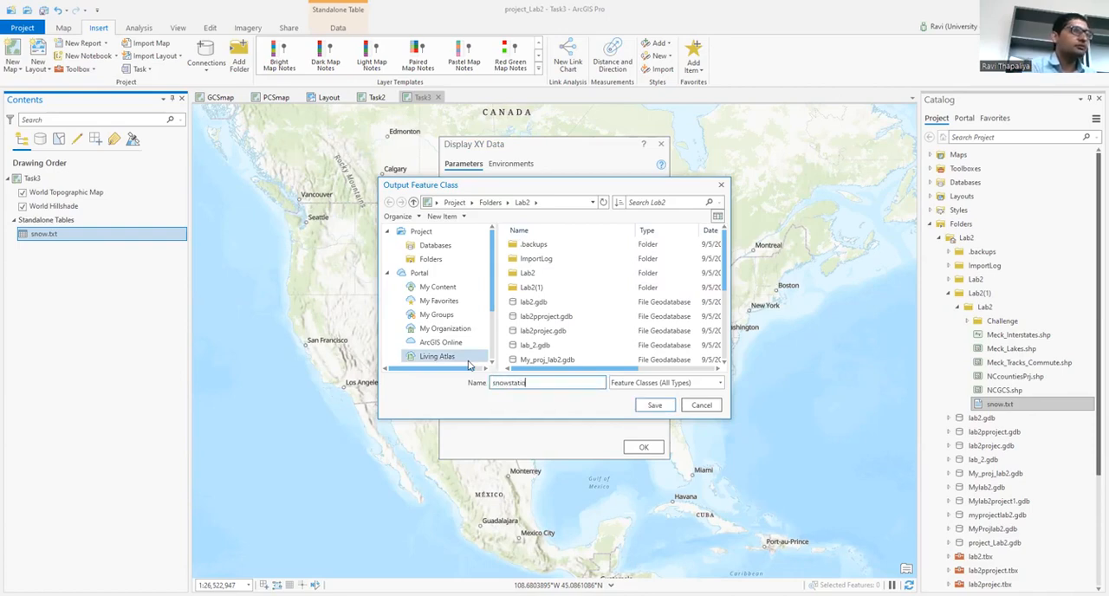
pyautogui.write('nsXY')
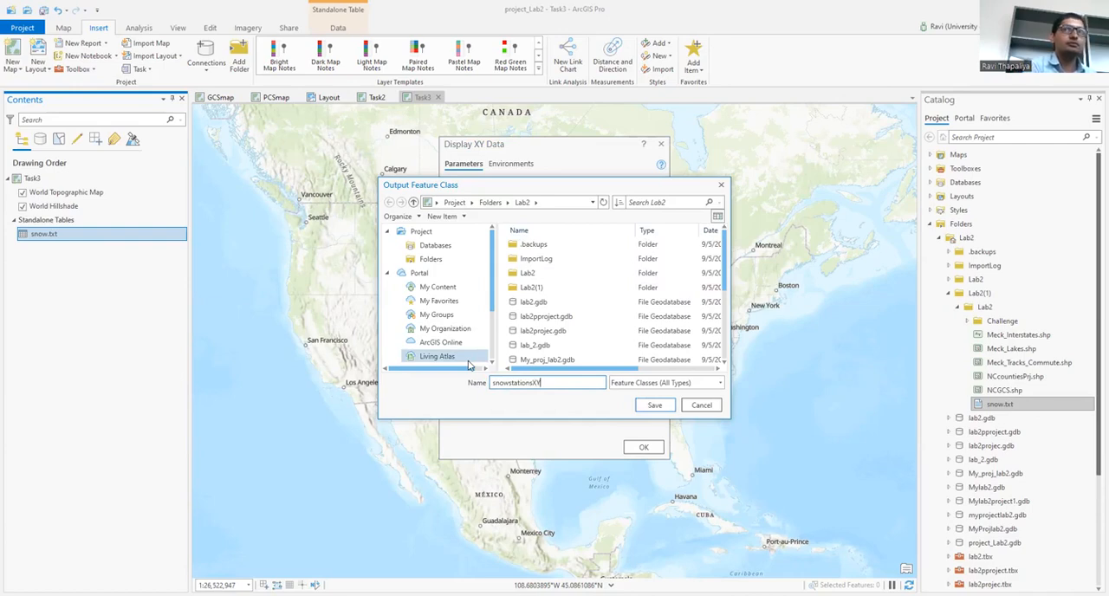
pyautogui.click(654, 404)
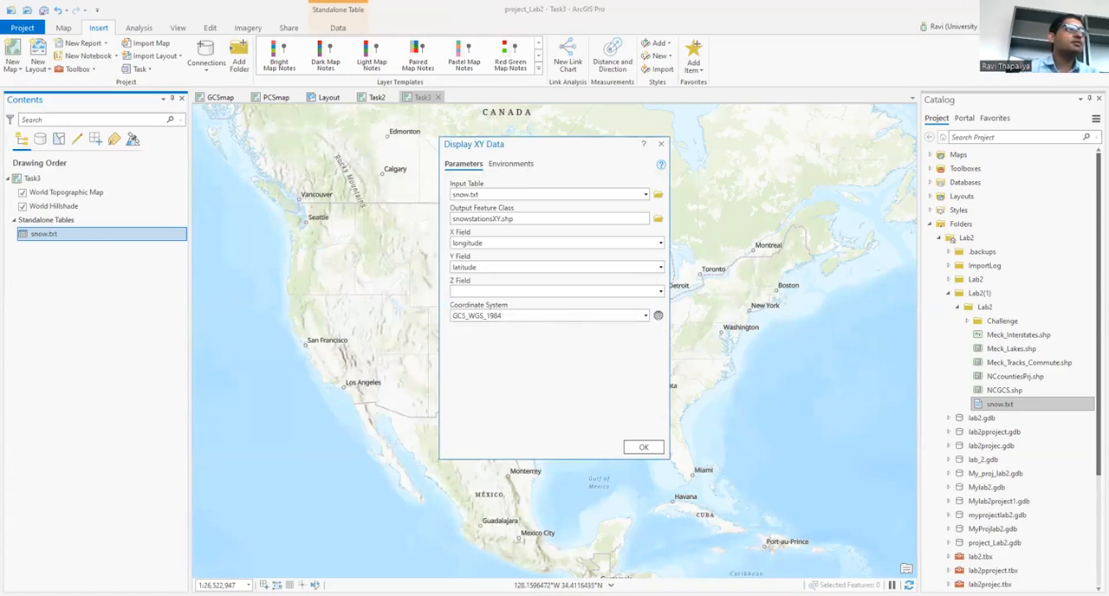
# Step: Set the XY coordinate system to the geographic NAD 1983 under North America, USA and territories, and run Display XY Data
pyautogui.click(658, 316)
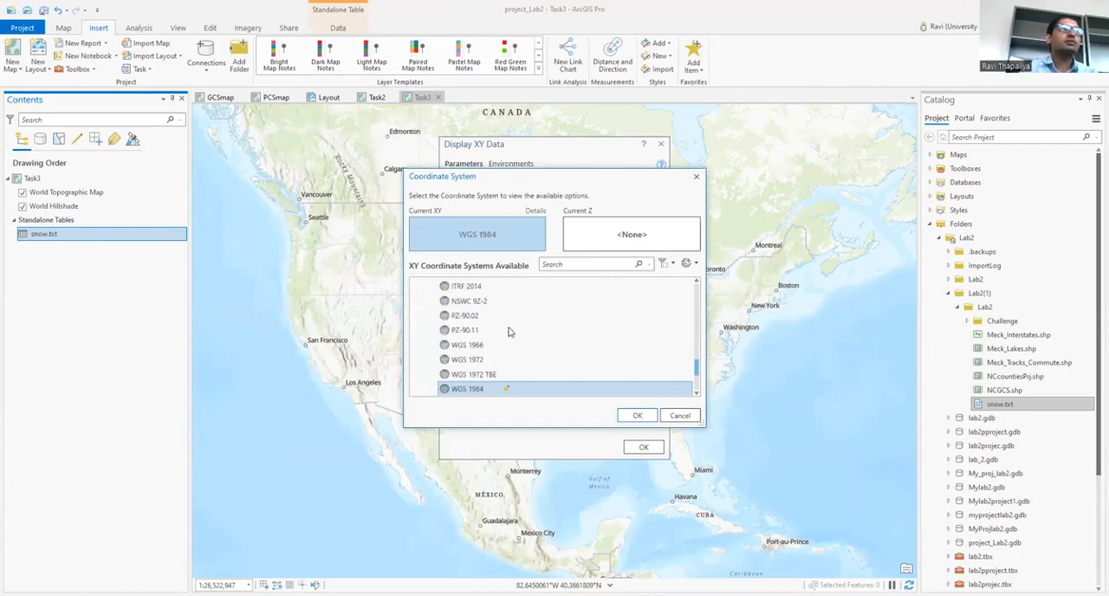
pyautogui.scroll(15, 514, 352)
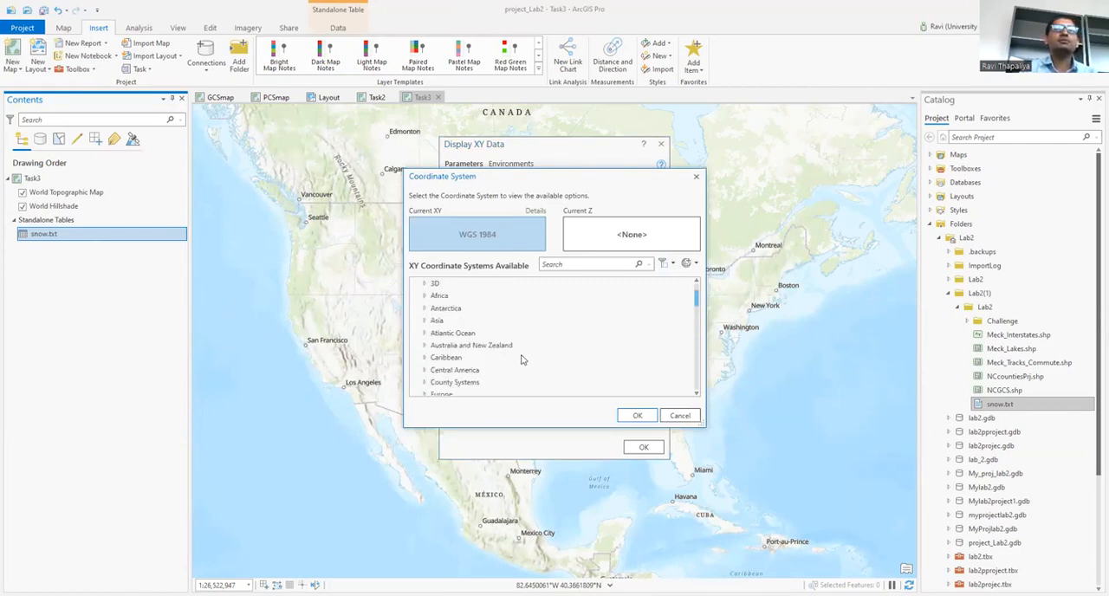
pyautogui.scroll(2, 522, 358)
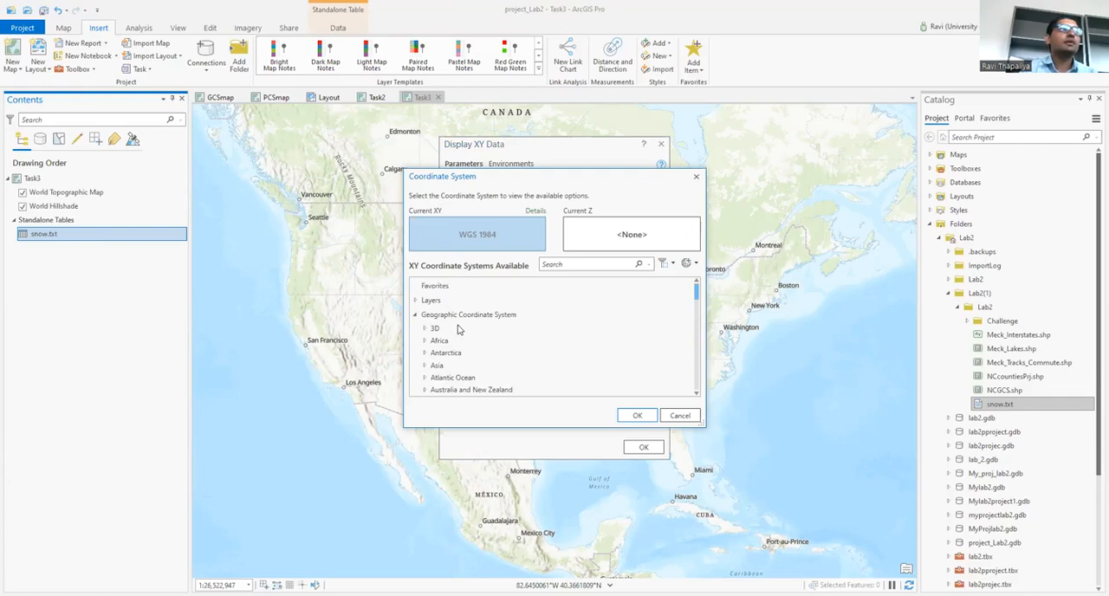
pyautogui.scroll(-3, 464, 337)
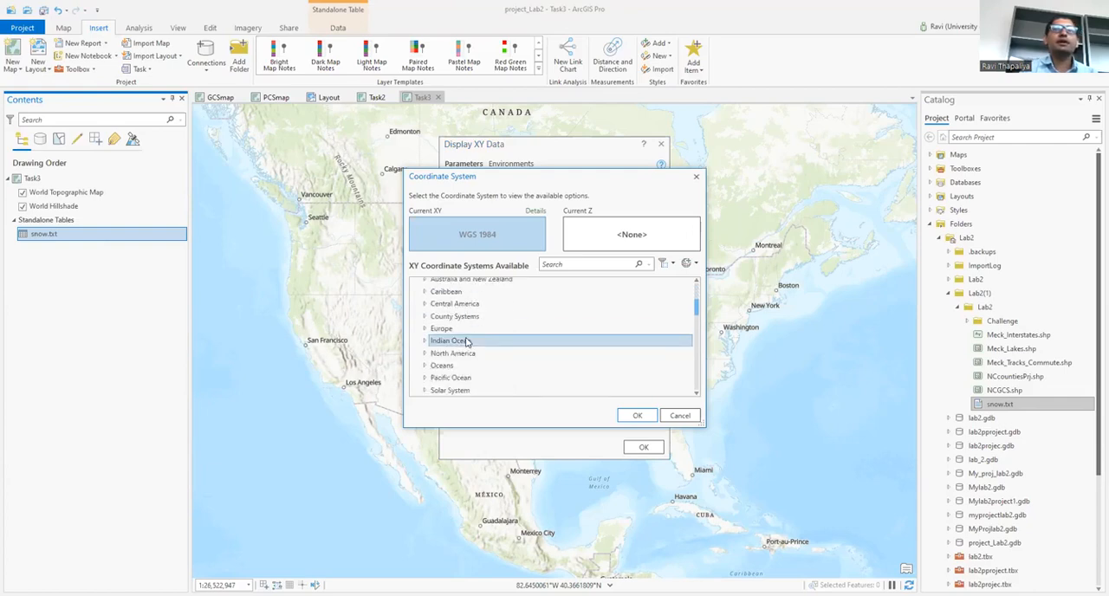
pyautogui.click(425, 354)
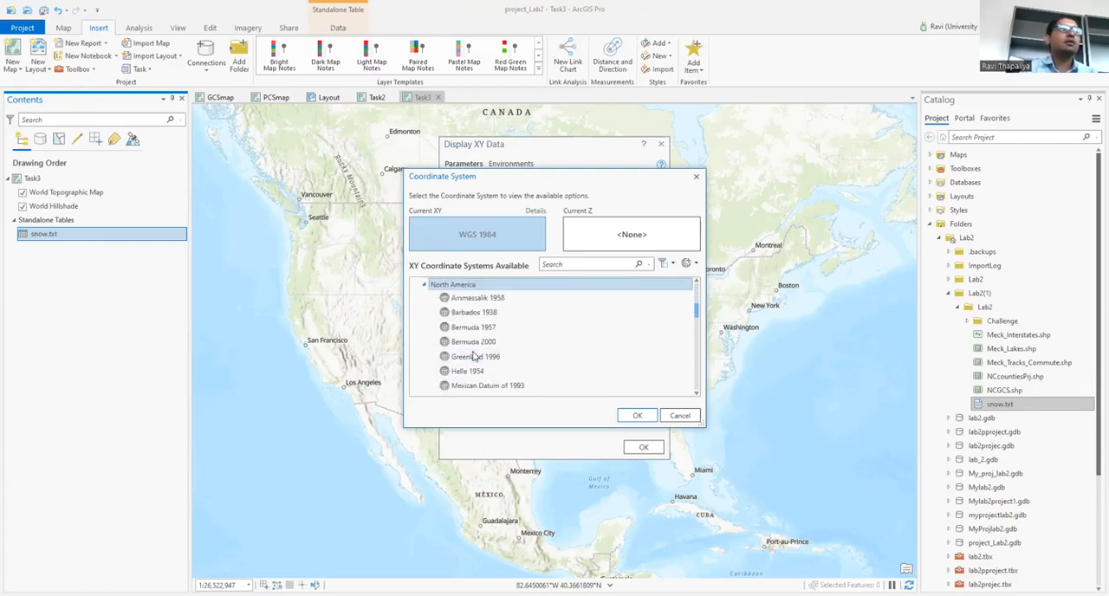
pyautogui.scroll(-3, 478, 354)
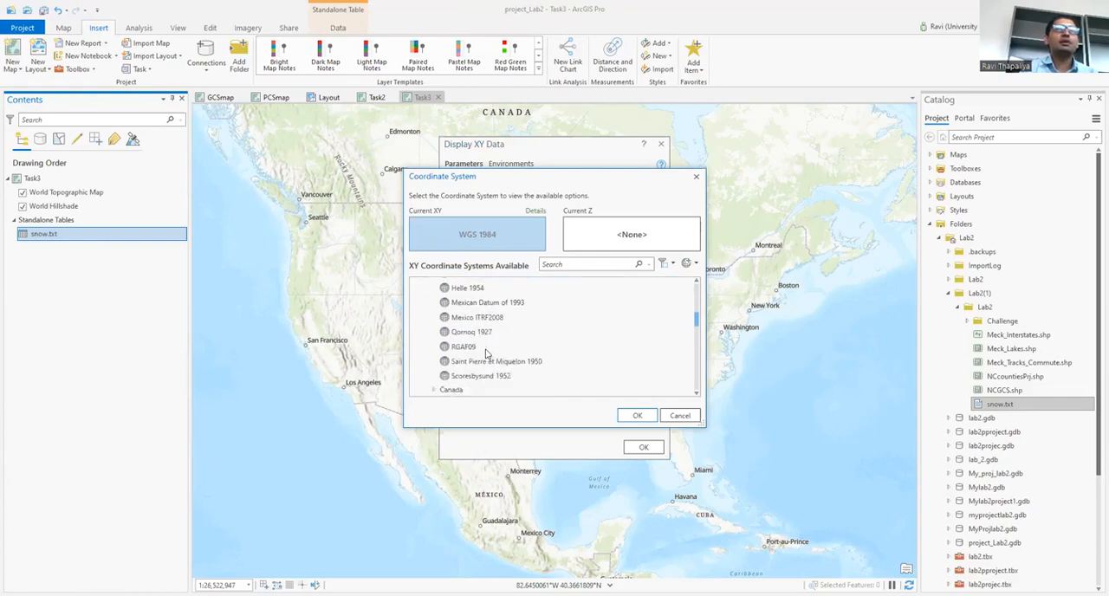
pyautogui.click(433, 374)
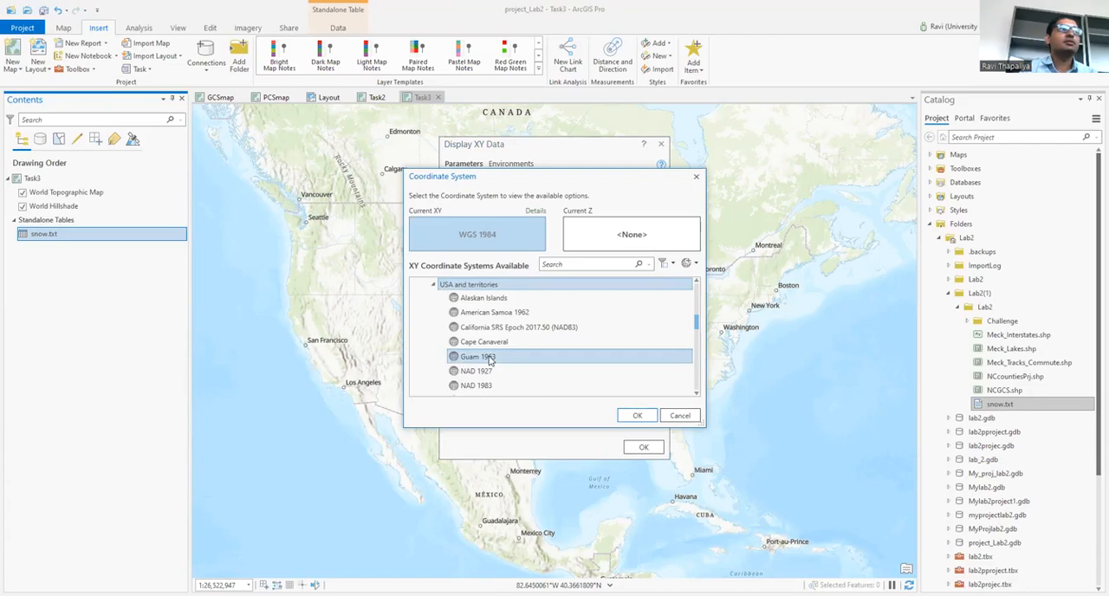
pyautogui.scroll(-2, 489, 360)
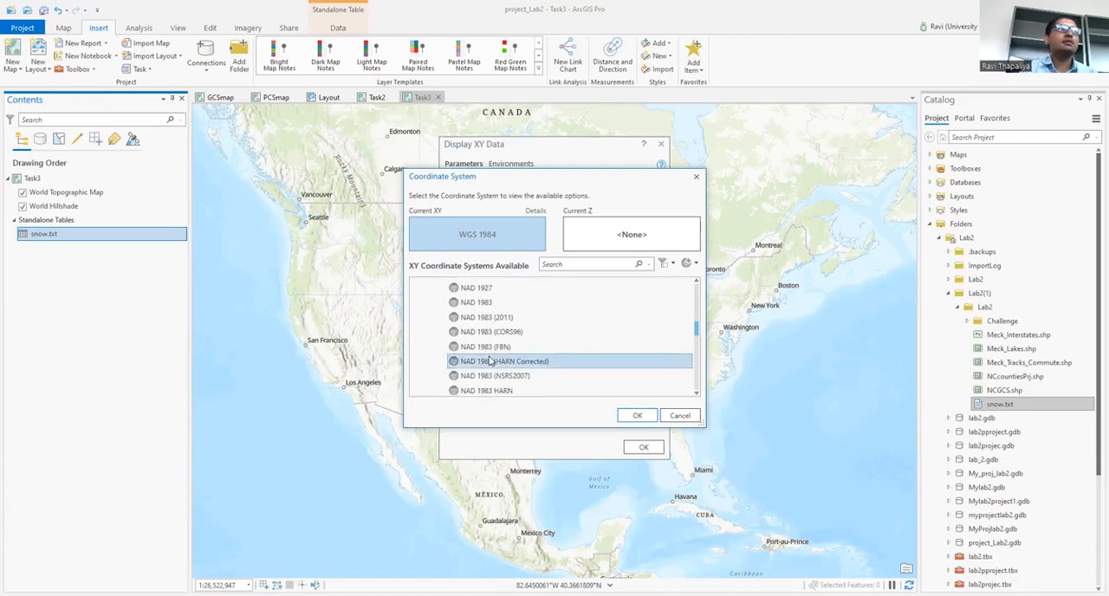
pyautogui.click(490, 302)
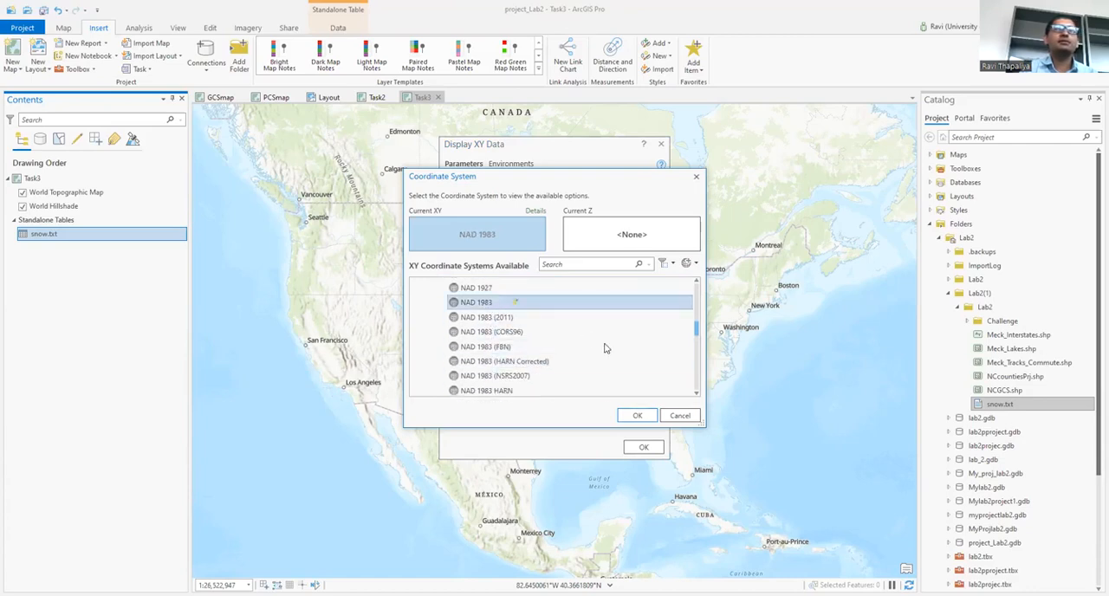
pyautogui.click(639, 418)
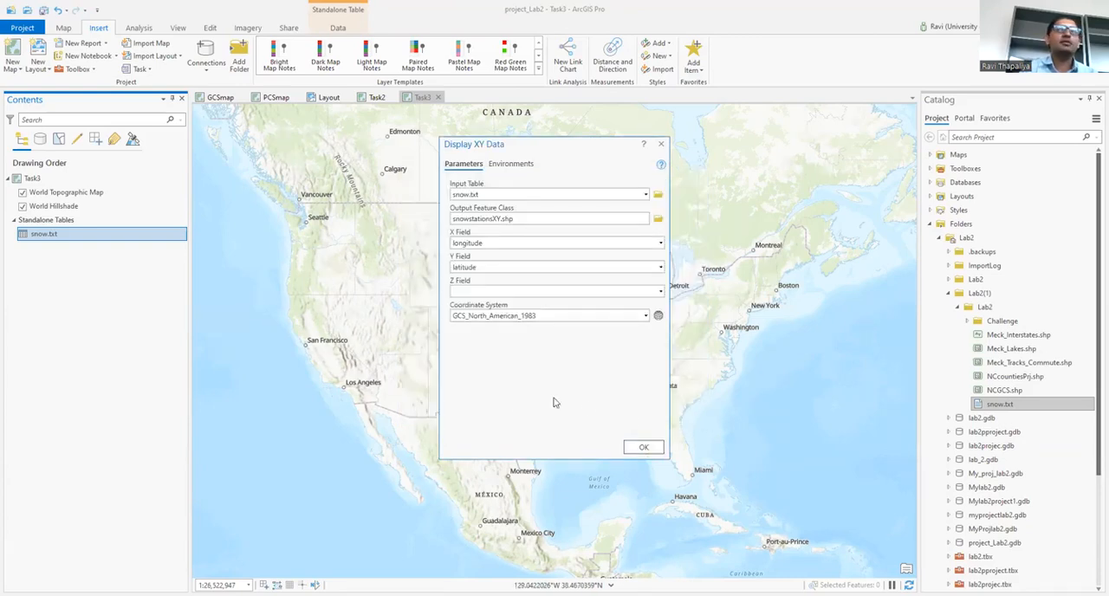
pyautogui.click(641, 449)
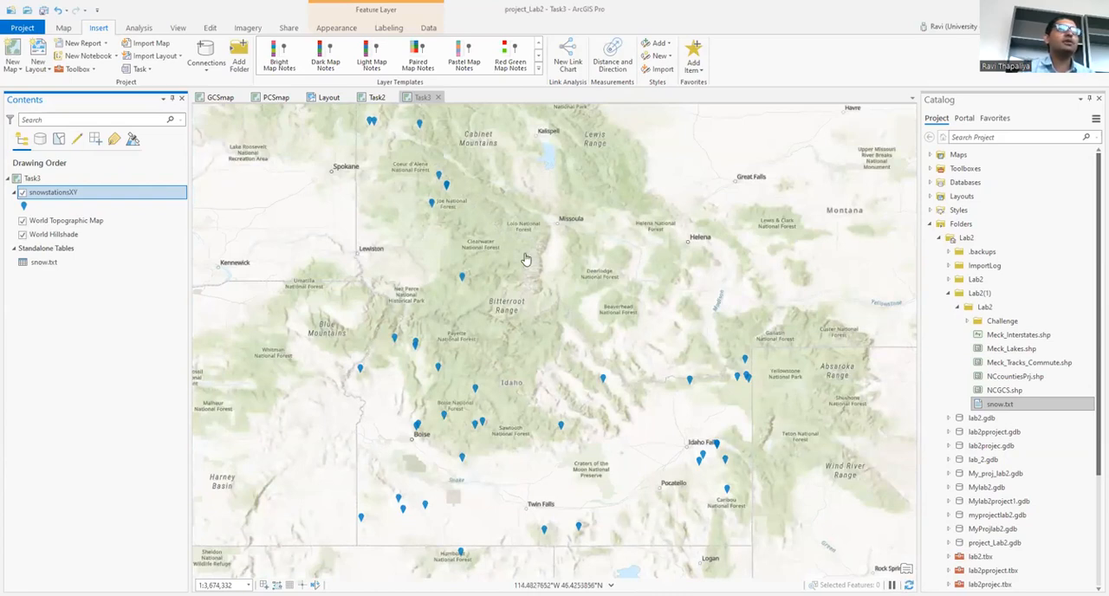
# Step: Open the Project geoprocessing tool from Projections and Transformations in the Data Management Tools toolbox
pyautogui.click(39, 180)
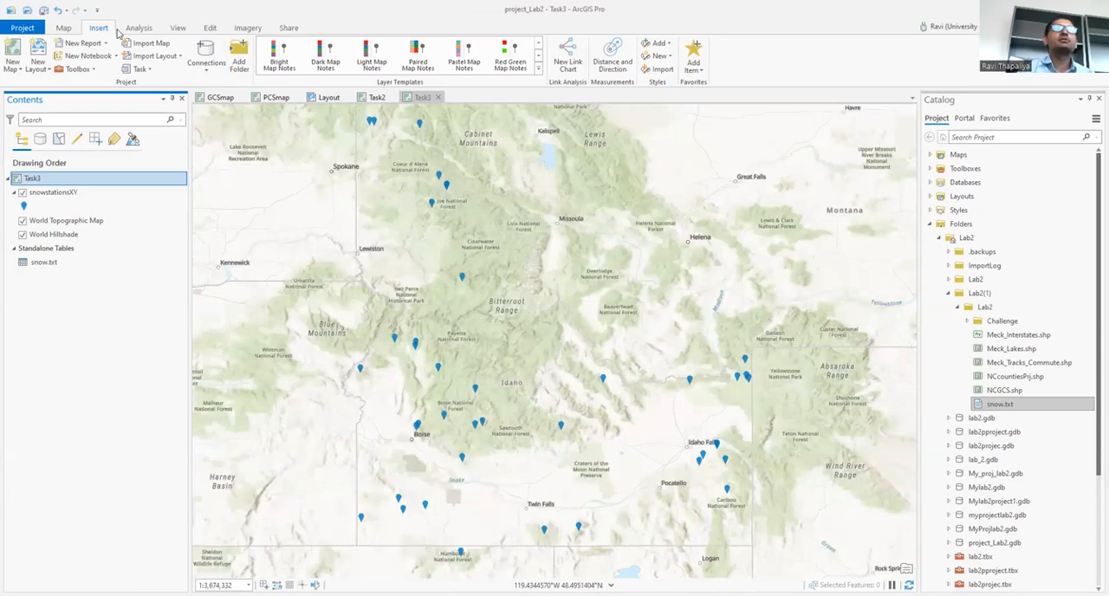
pyautogui.click(139, 27)
pyautogui.click(132, 56)
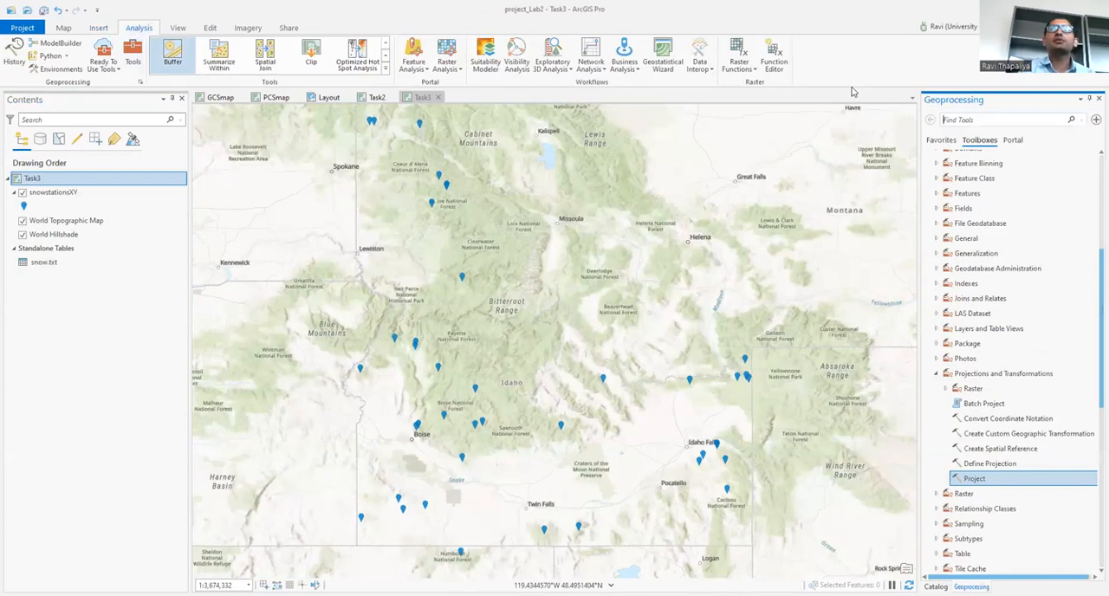
pyautogui.scroll(6, 996, 217)
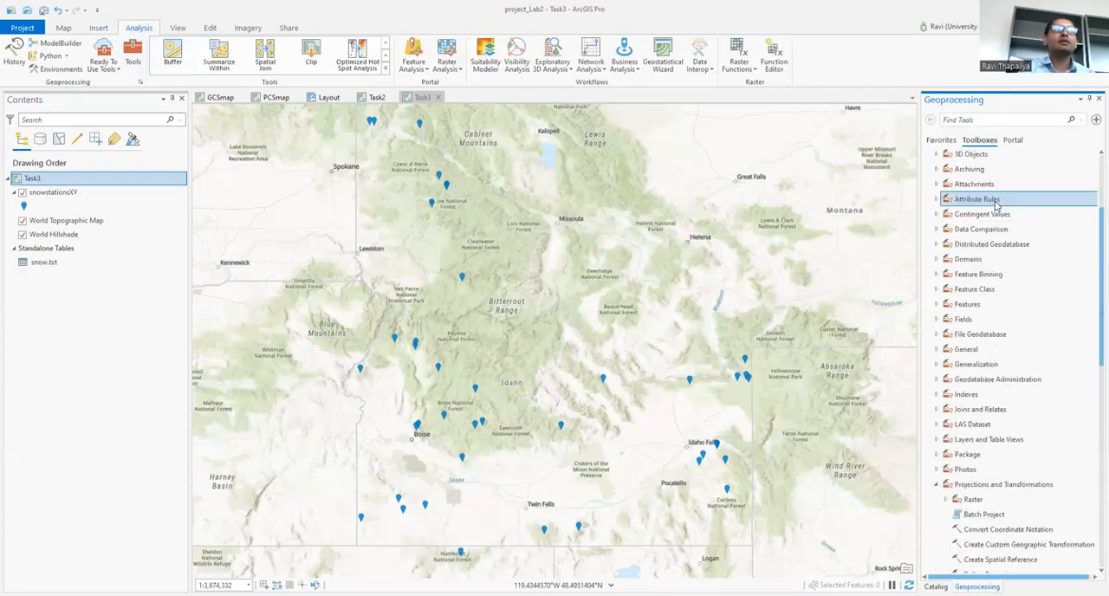
pyautogui.click(996, 218)
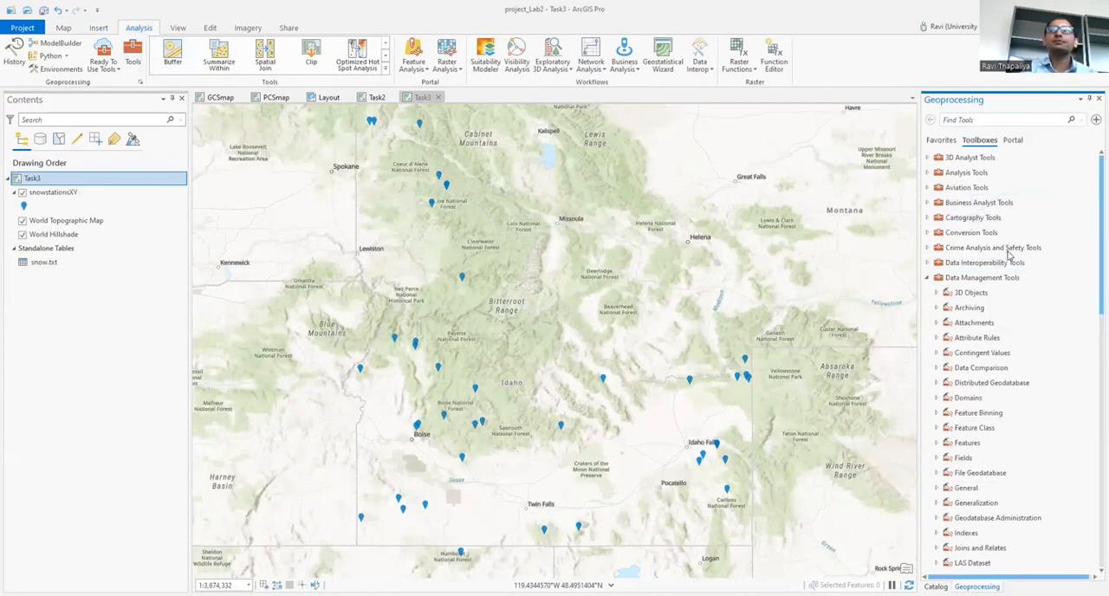
pyautogui.click(996, 278)
pyautogui.click(996, 279)
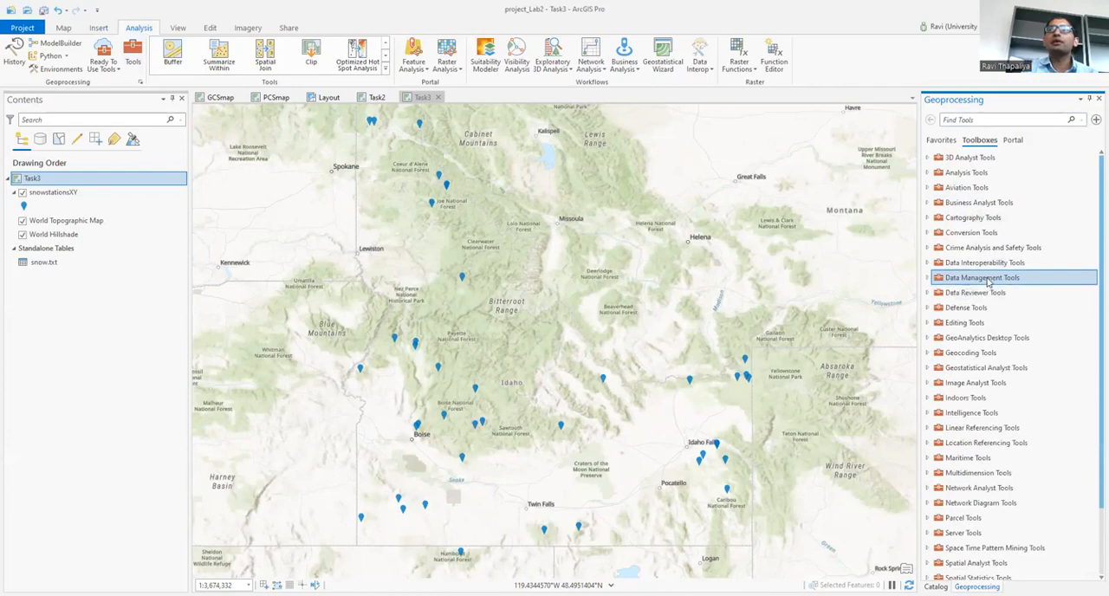
pyautogui.click(996, 279)
pyautogui.scroll(-3, 1022, 303)
pyautogui.scroll(-2, 1020, 319)
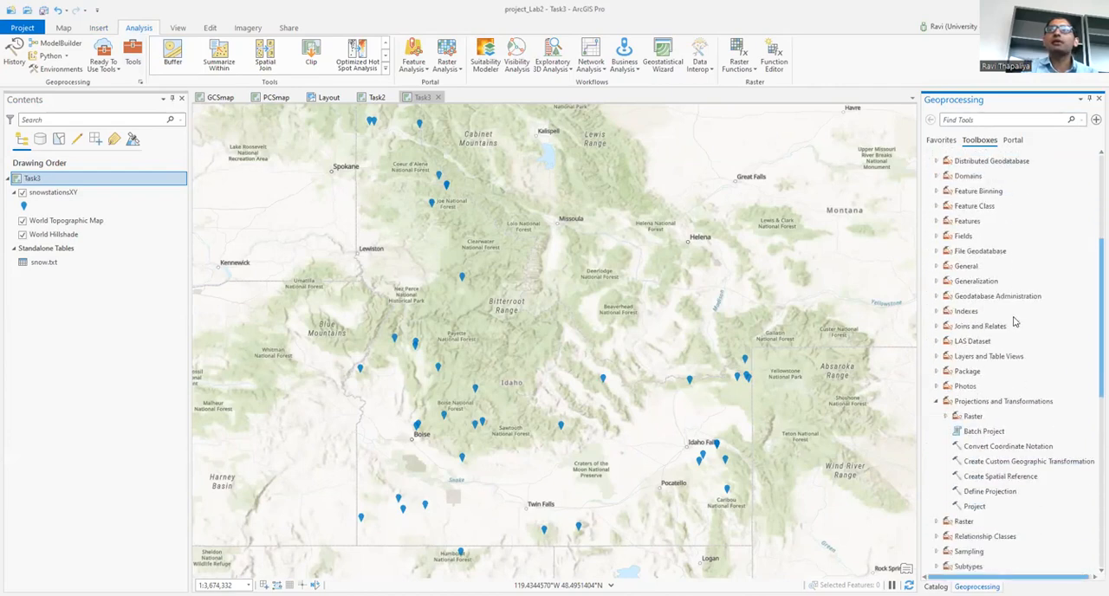
pyautogui.click(994, 401)
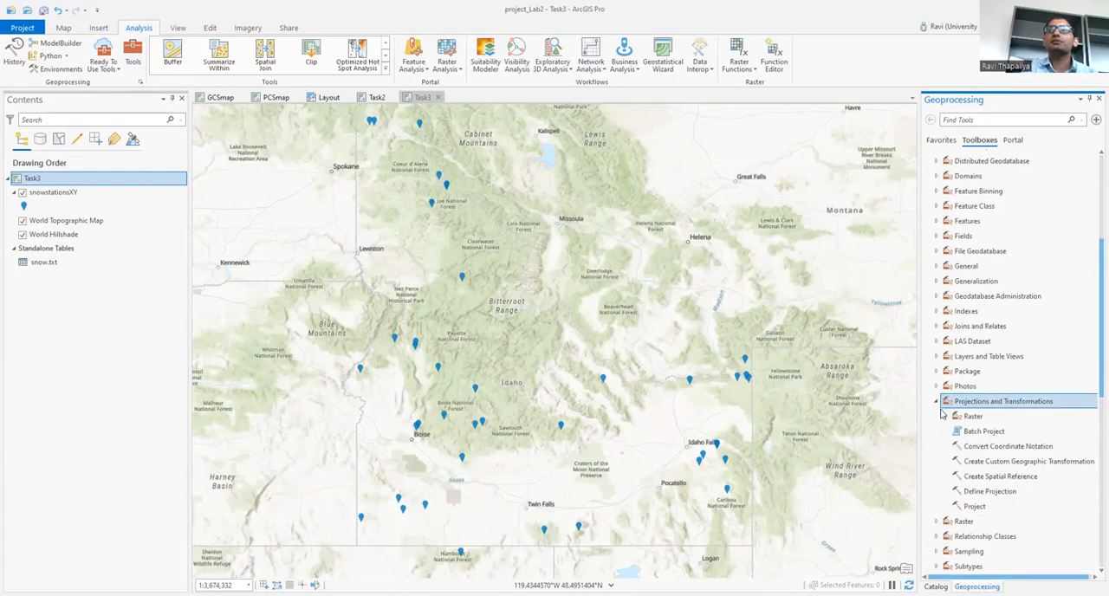
pyautogui.scroll(-1, 992, 479)
pyautogui.click(985, 481)
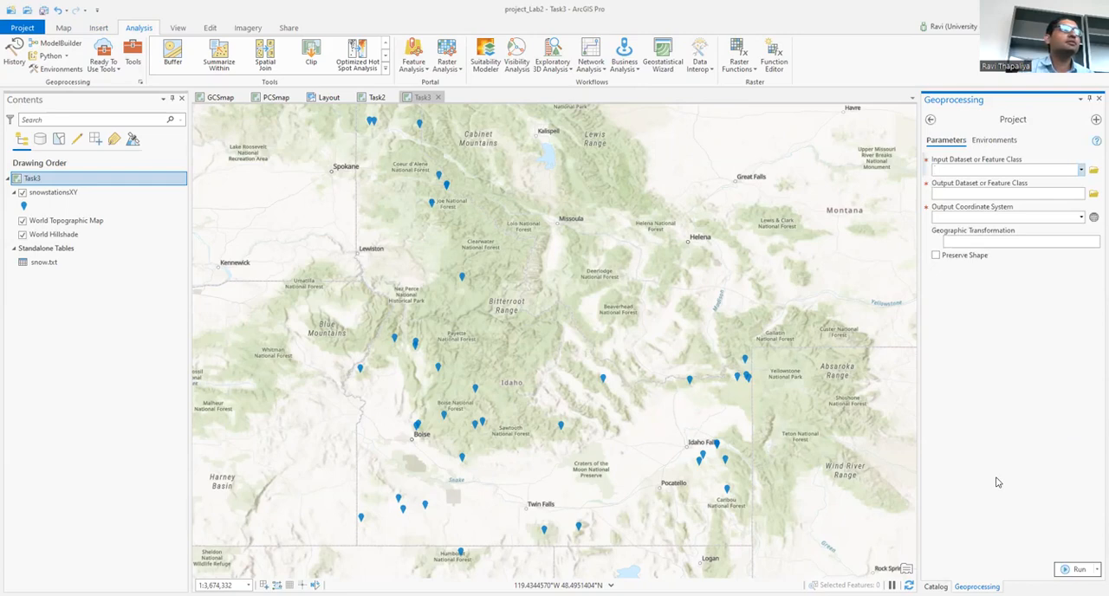
# Step: Set snowstationsXY as the Project tool's input and name the output feature class SnowUTM83 in project_Lab2.gdb
pyautogui.click(1080, 172)
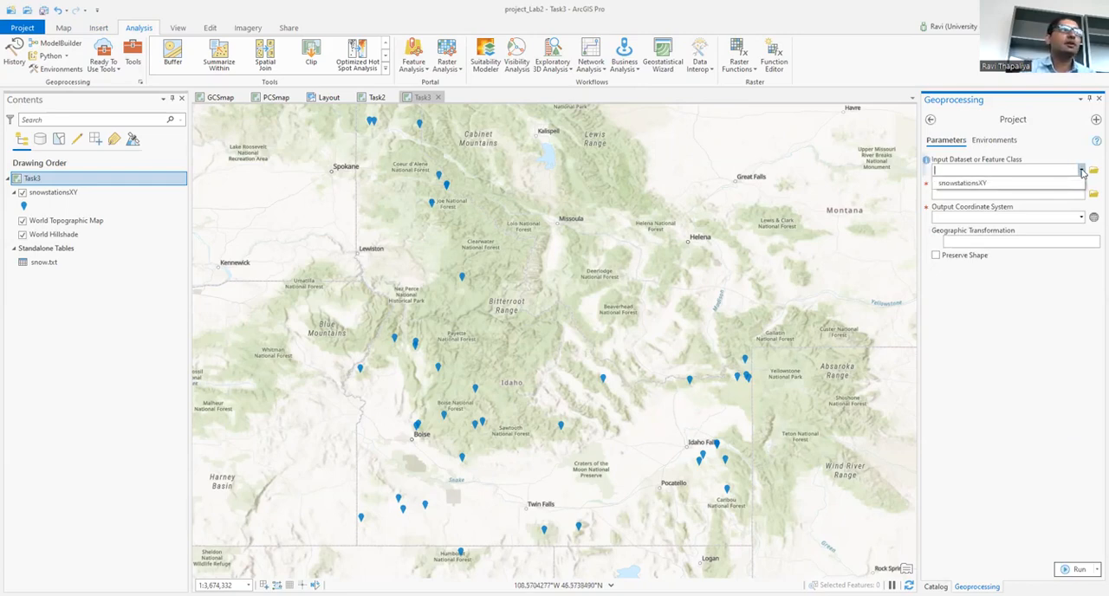
pyautogui.click(1055, 184)
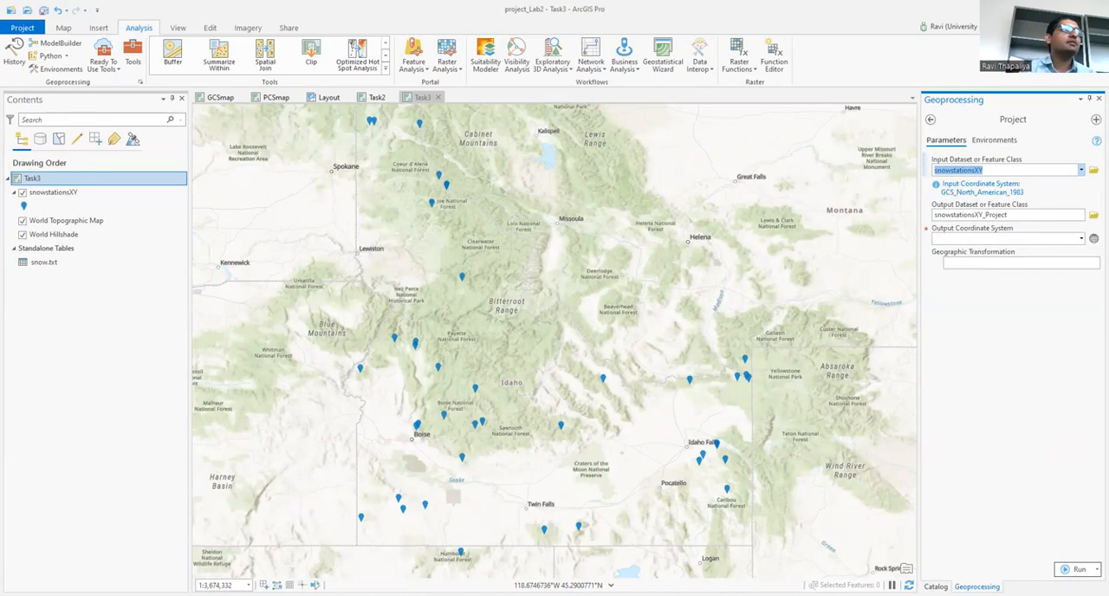
pyautogui.click(1033, 215)
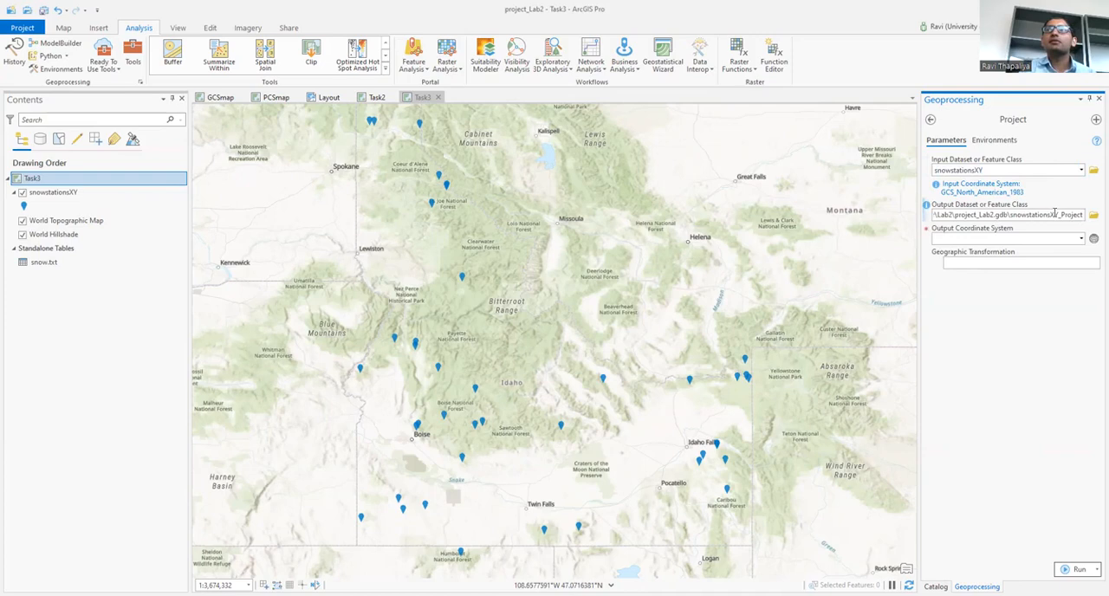
pyautogui.moveTo(1050, 214); pyautogui.dragTo(1091, 217)
pyautogui.click(1025, 214)
pyautogui.moveTo(1010, 214); pyautogui.dragTo(1093, 216)
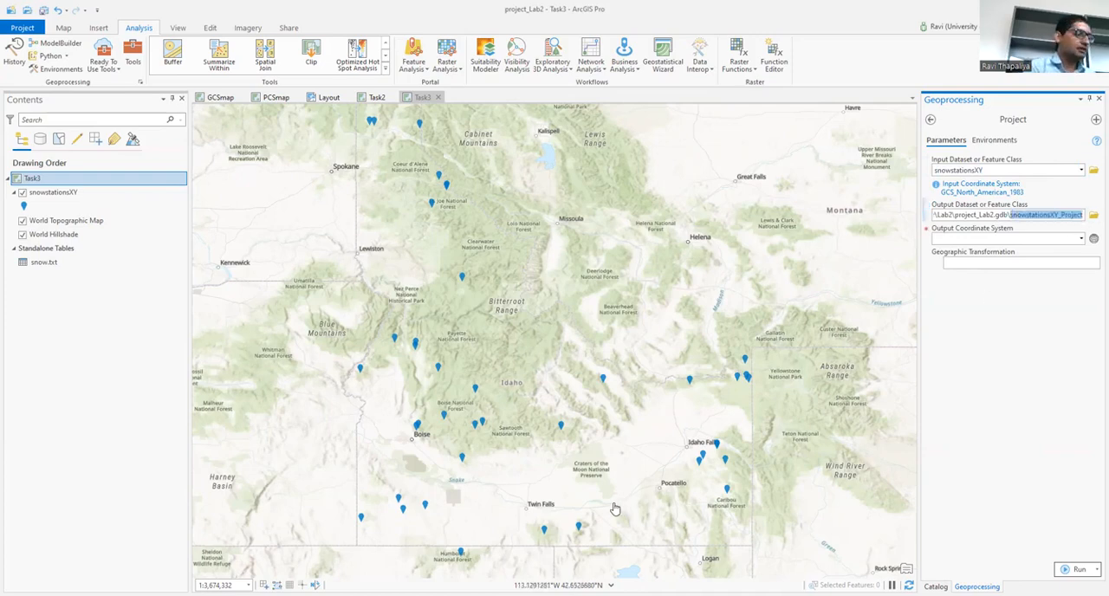
pyautogui.write('Snow')
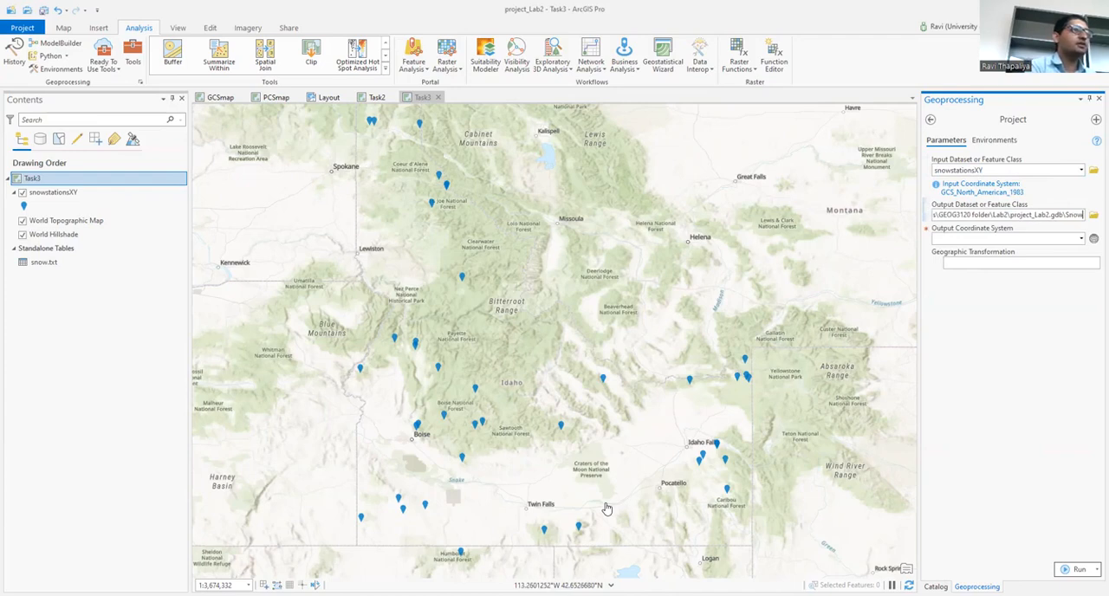
pyautogui.write('UTM')
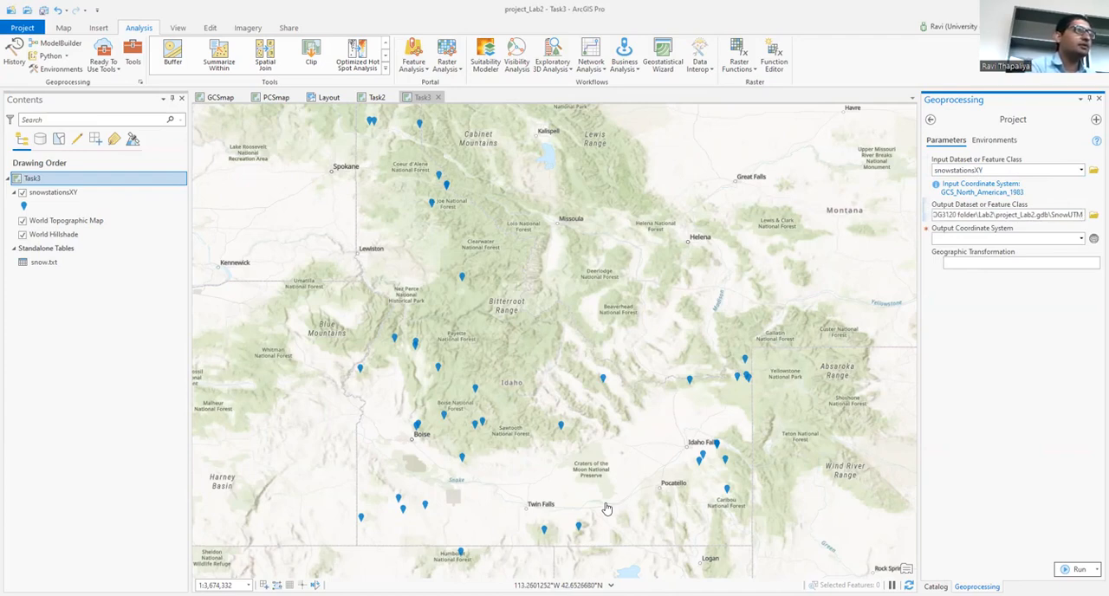
pyautogui.write('83')
pyautogui.press('Tab')
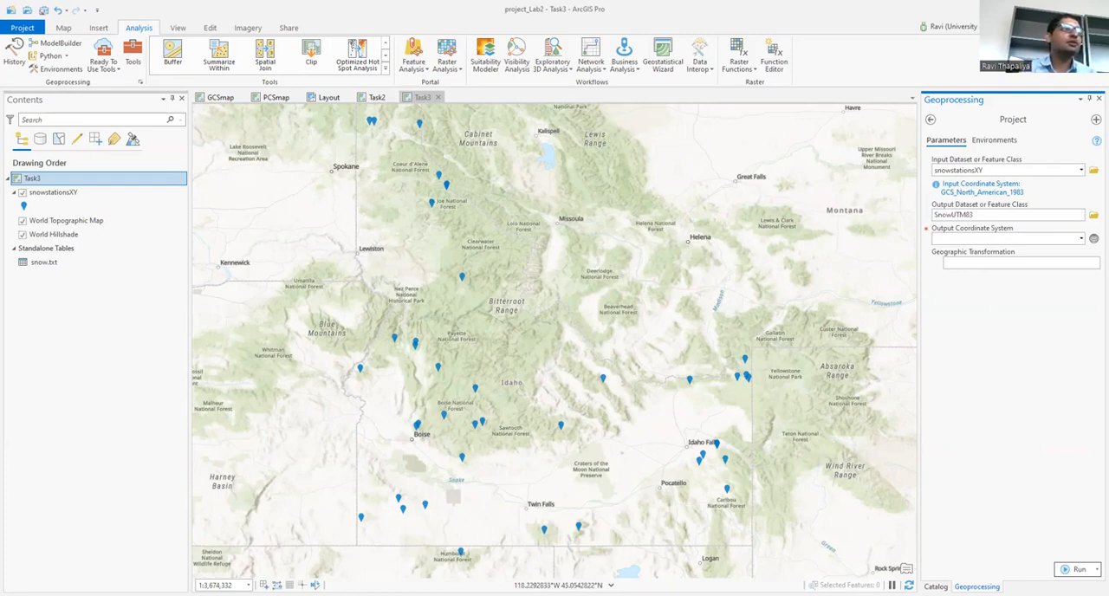
# Step: Set the output coordinate system to the projected UTM system NAD 1983 UTM Zone 11N and run the Project tool
pyautogui.click(1093, 240)
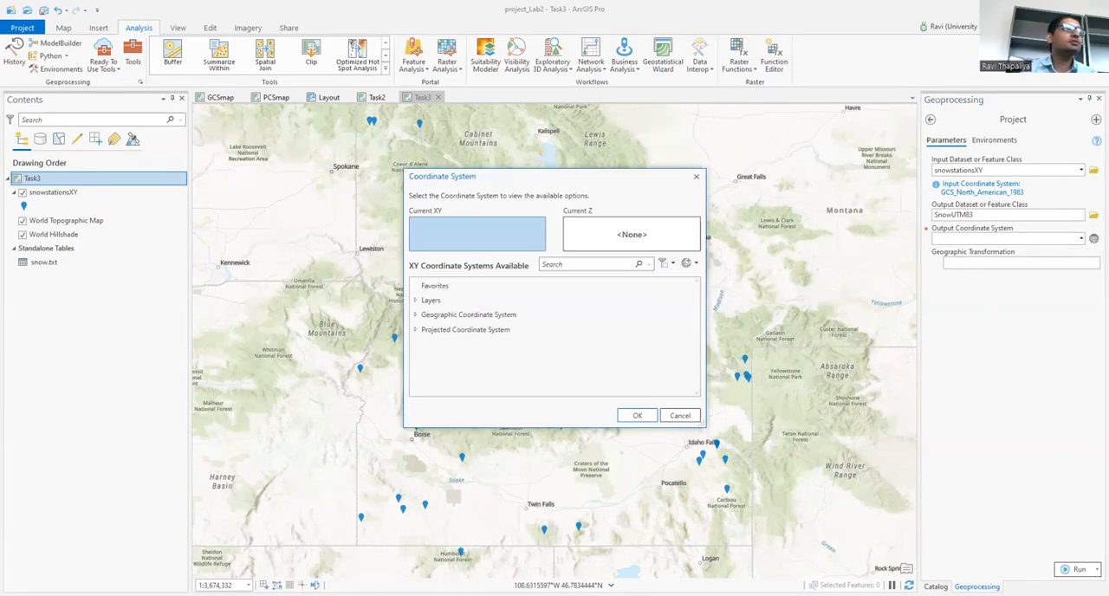
pyautogui.click(415, 330)
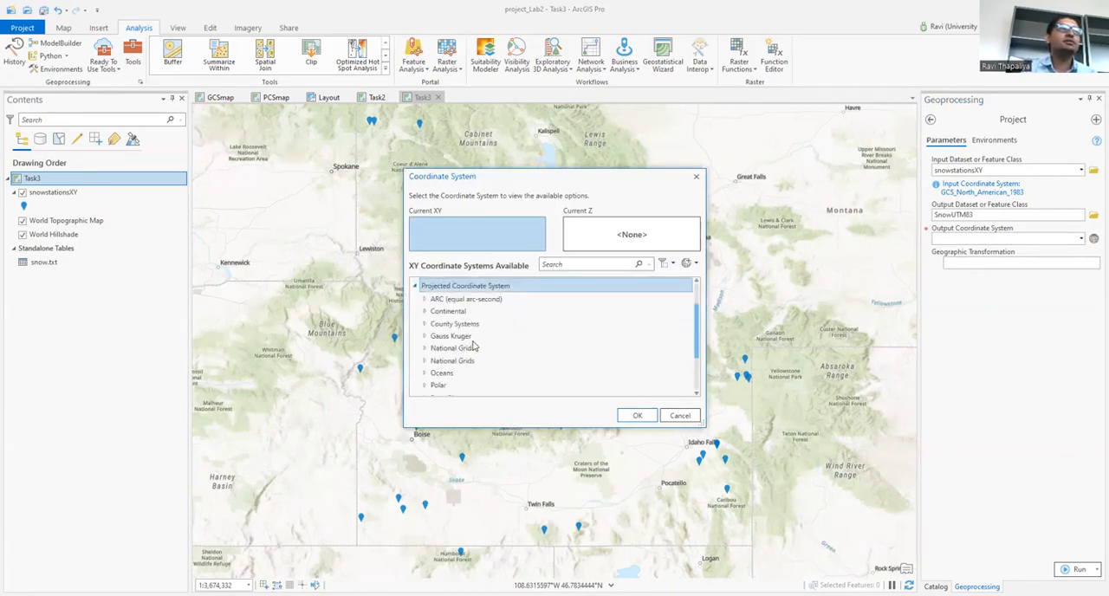
pyautogui.scroll(-2, 487, 349)
pyautogui.click(424, 365)
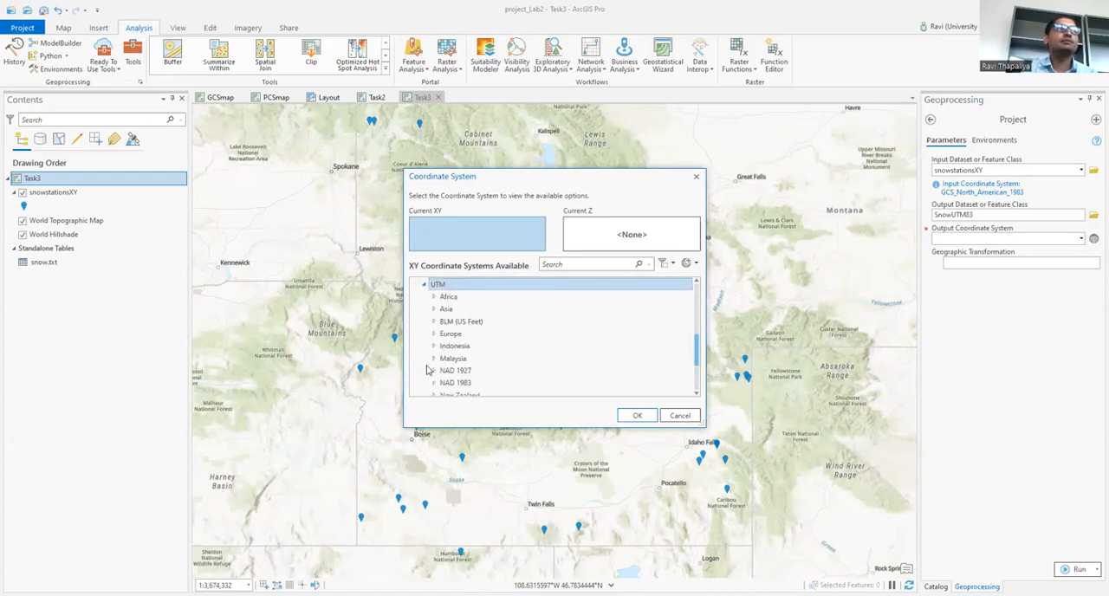
pyautogui.scroll(-1, 482, 364)
pyautogui.scroll(-1, 483, 364)
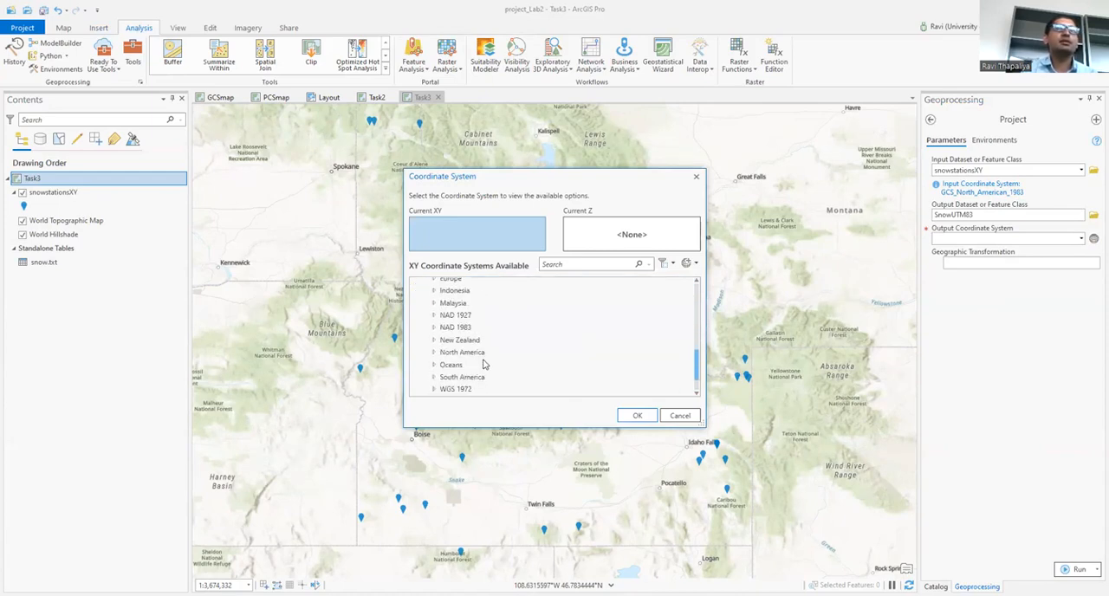
pyautogui.click(435, 328)
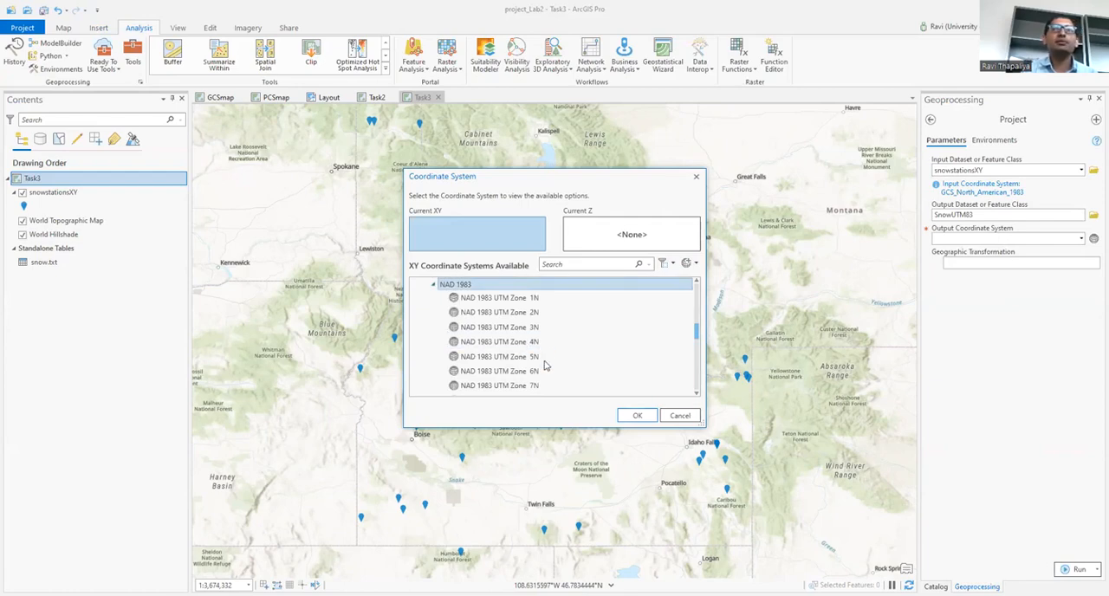
pyautogui.scroll(-2, 546, 362)
pyautogui.click(542, 389)
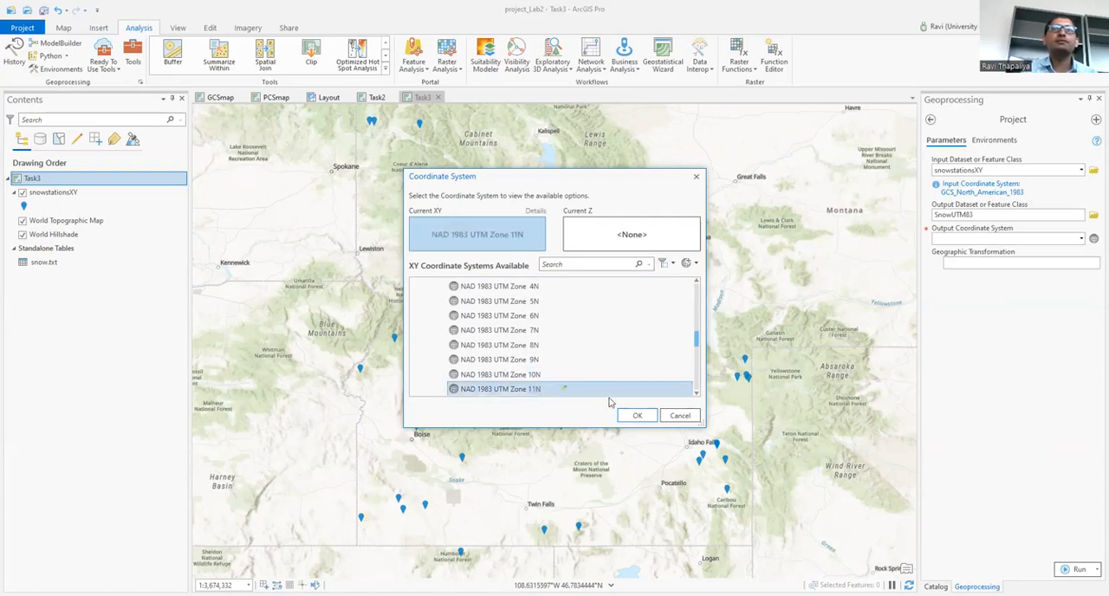
pyautogui.click(634, 416)
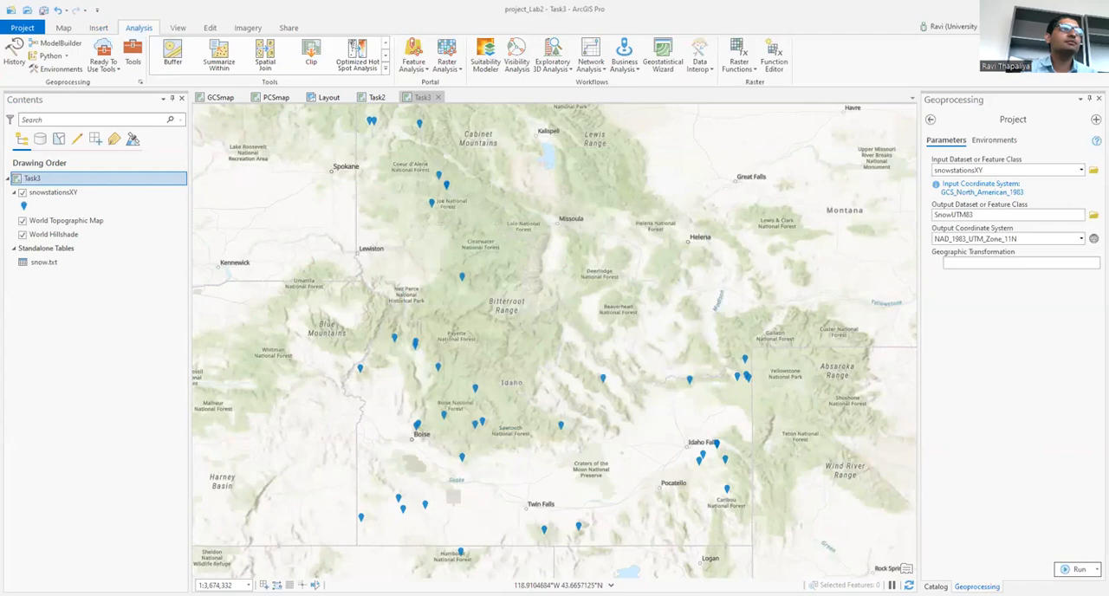
pyautogui.click(1077, 569)
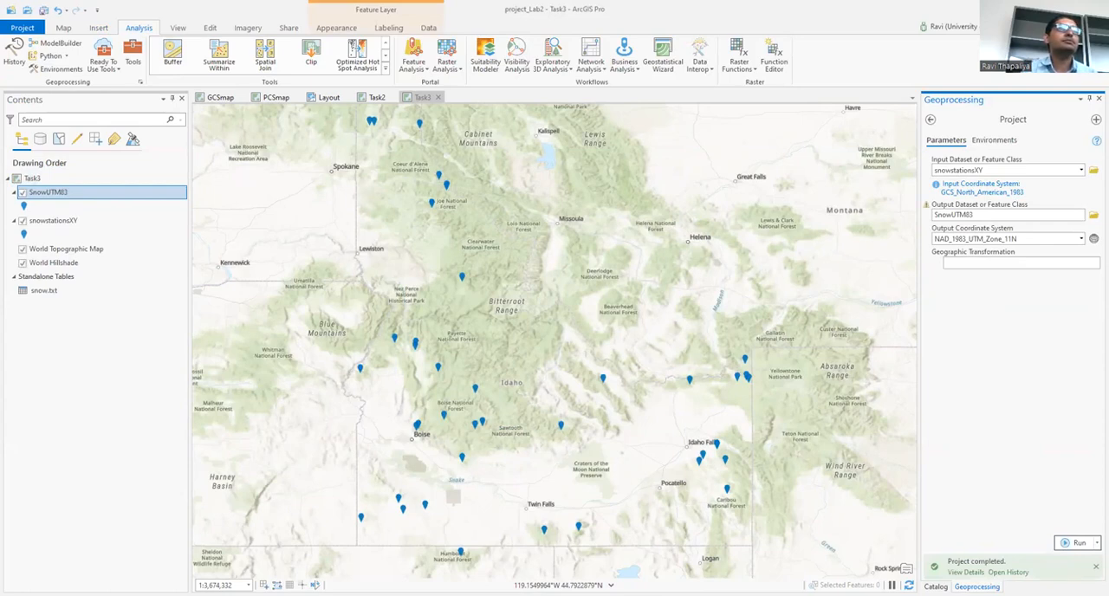
# Step: Examine the source and spatial reference details in the SnowUTM83 layer's properties, and close the dialog
pyautogui.rightClick(98, 196)
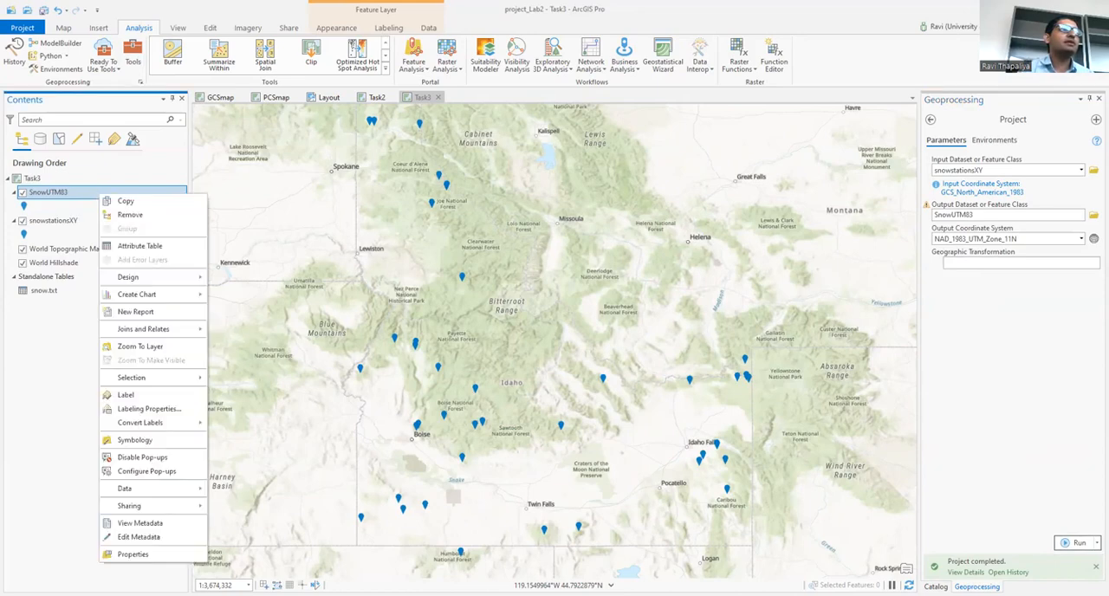
pyautogui.click(178, 555)
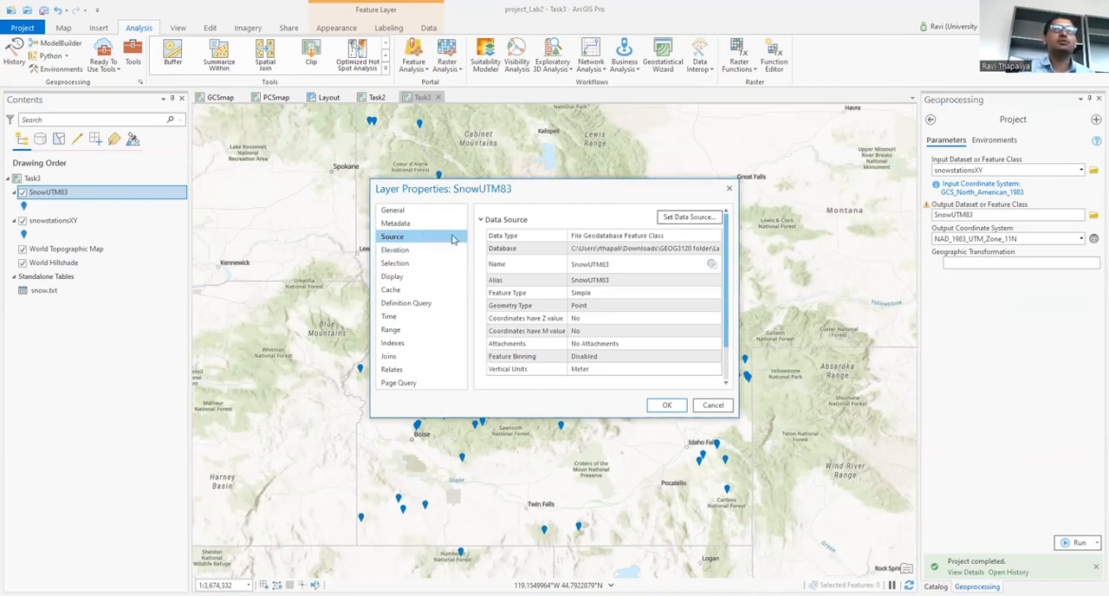
pyautogui.scroll(-2, 598, 295)
pyautogui.click(534, 365)
pyautogui.click(535, 365)
pyautogui.click(535, 365)
pyautogui.scroll(-2, 584, 359)
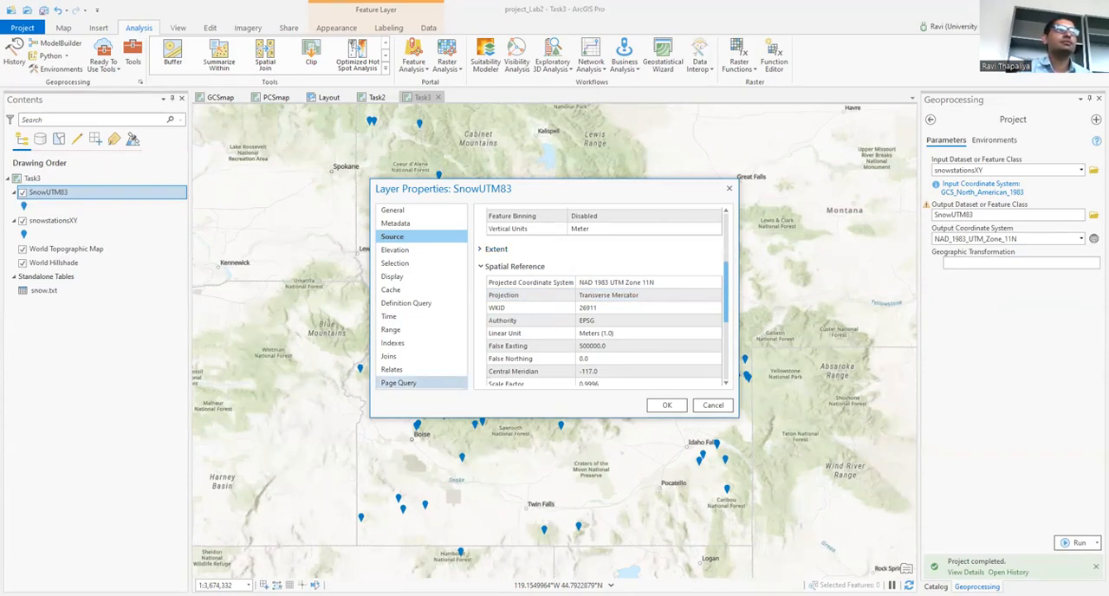
pyautogui.click(667, 407)
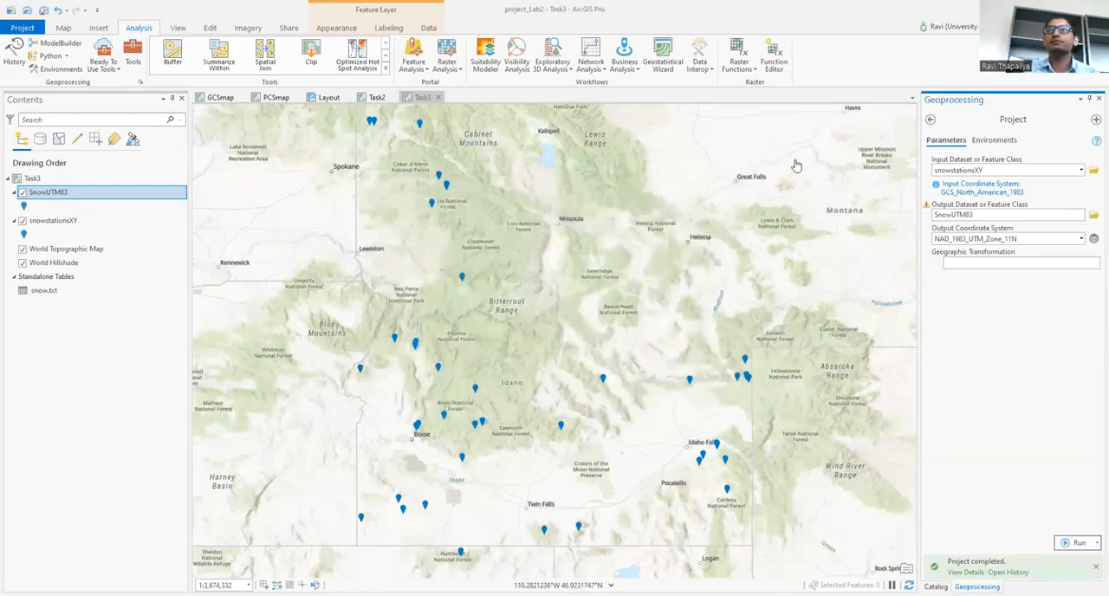